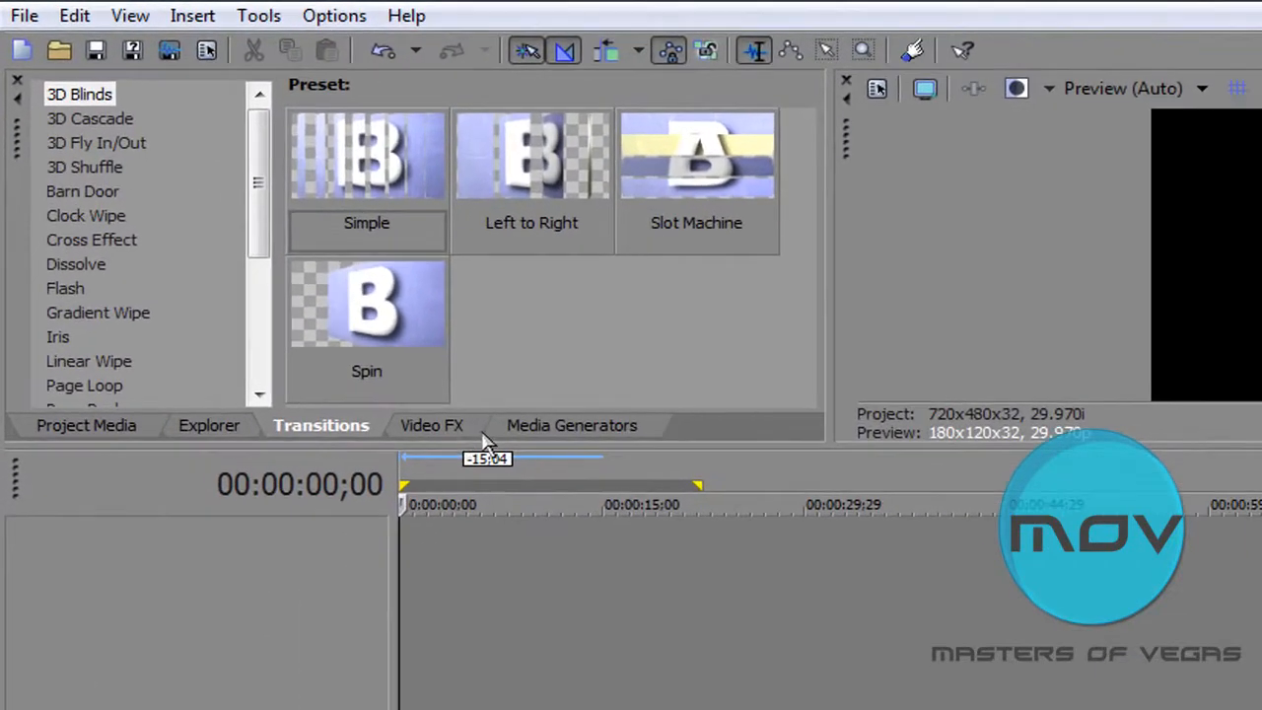
Place a black Solid Color event at the start of the timeline and insert a new video track above it
click(449, 424)
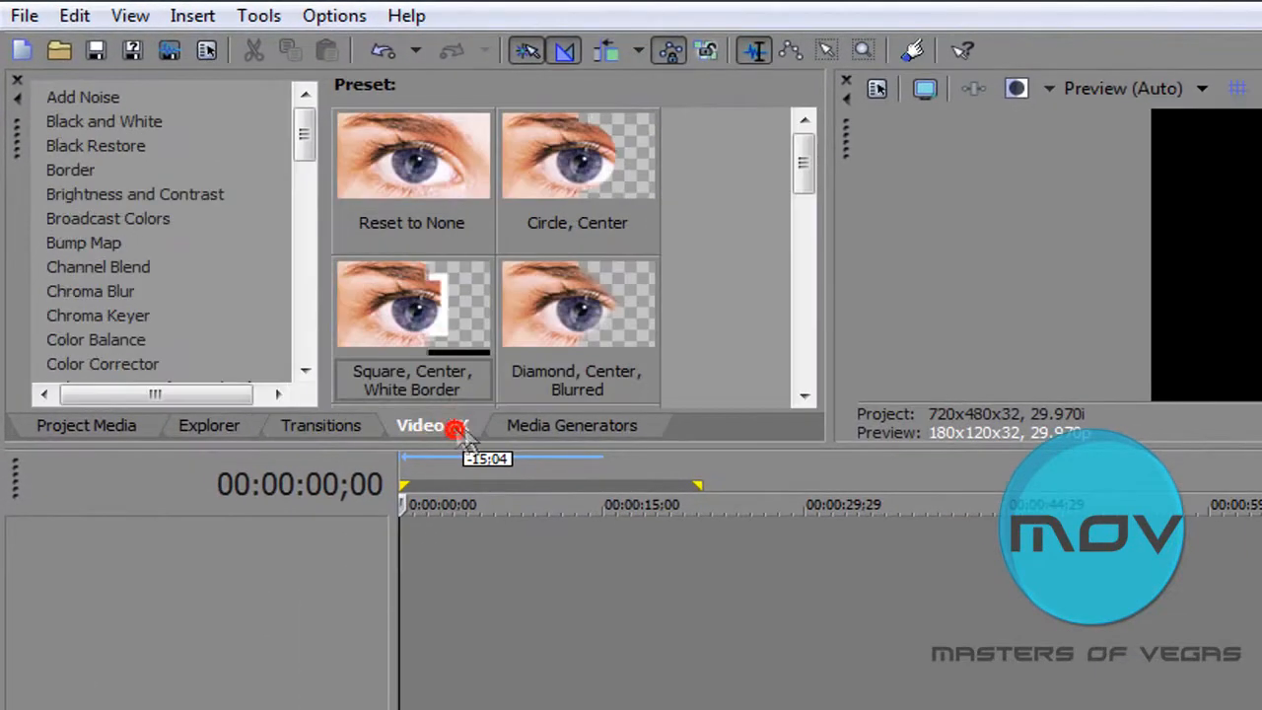
click(537, 425)
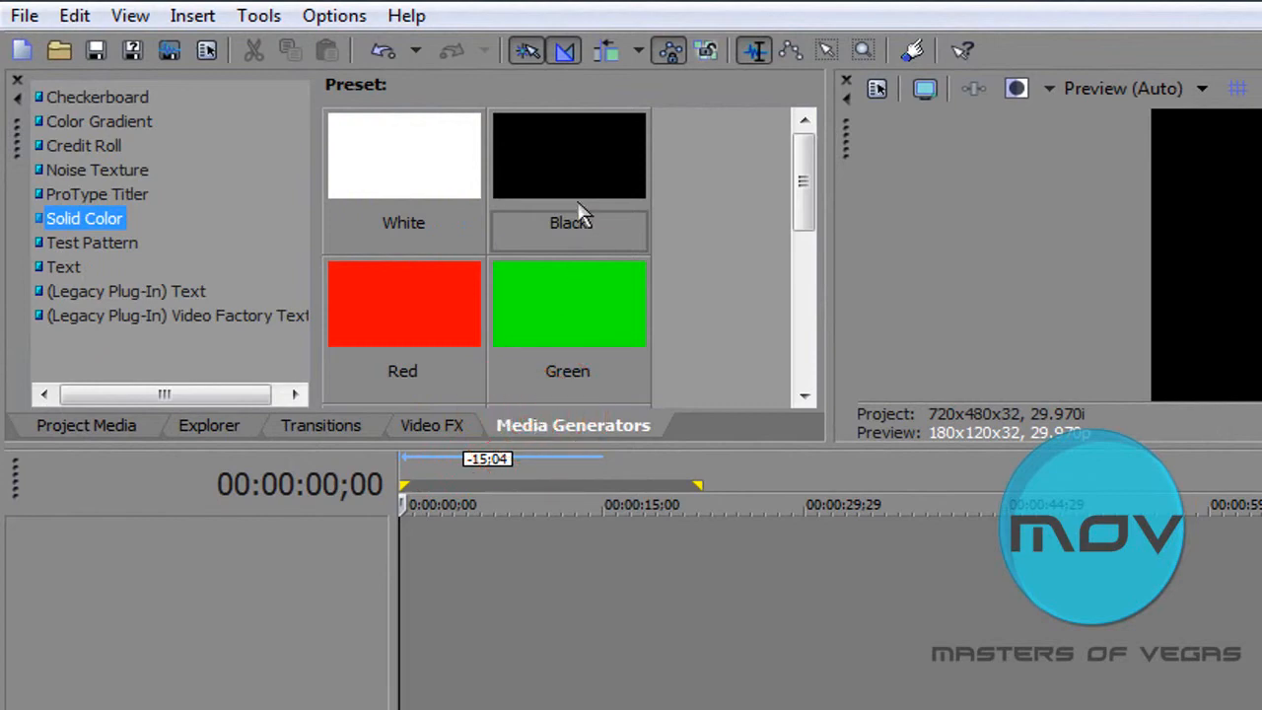
drag(584, 210, 409, 588)
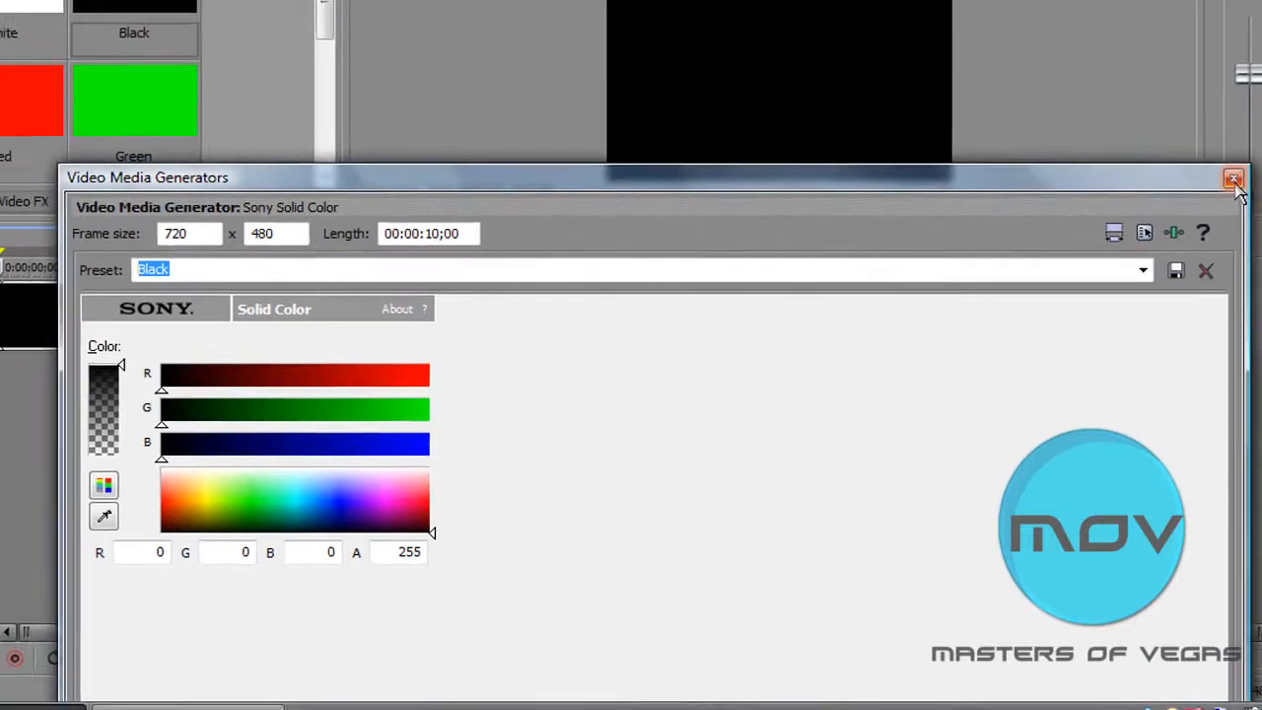
click(1252, 150)
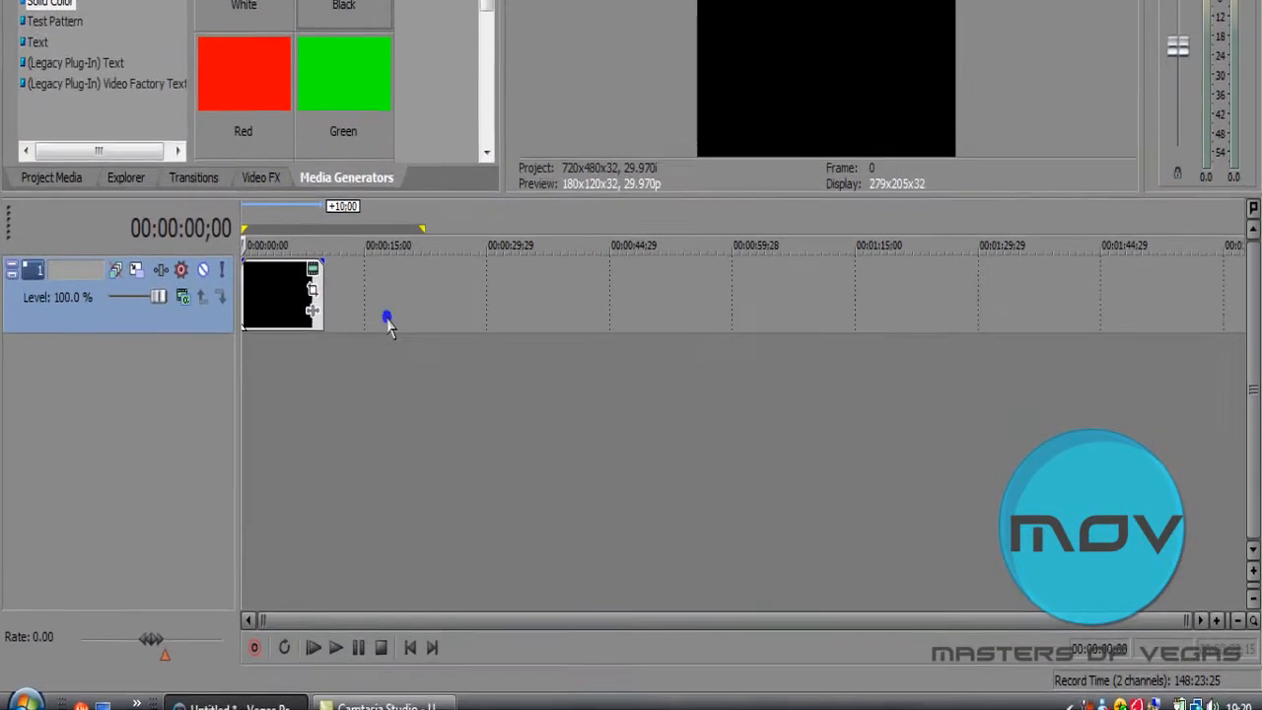
right_click(386, 400)
click(456, 286)
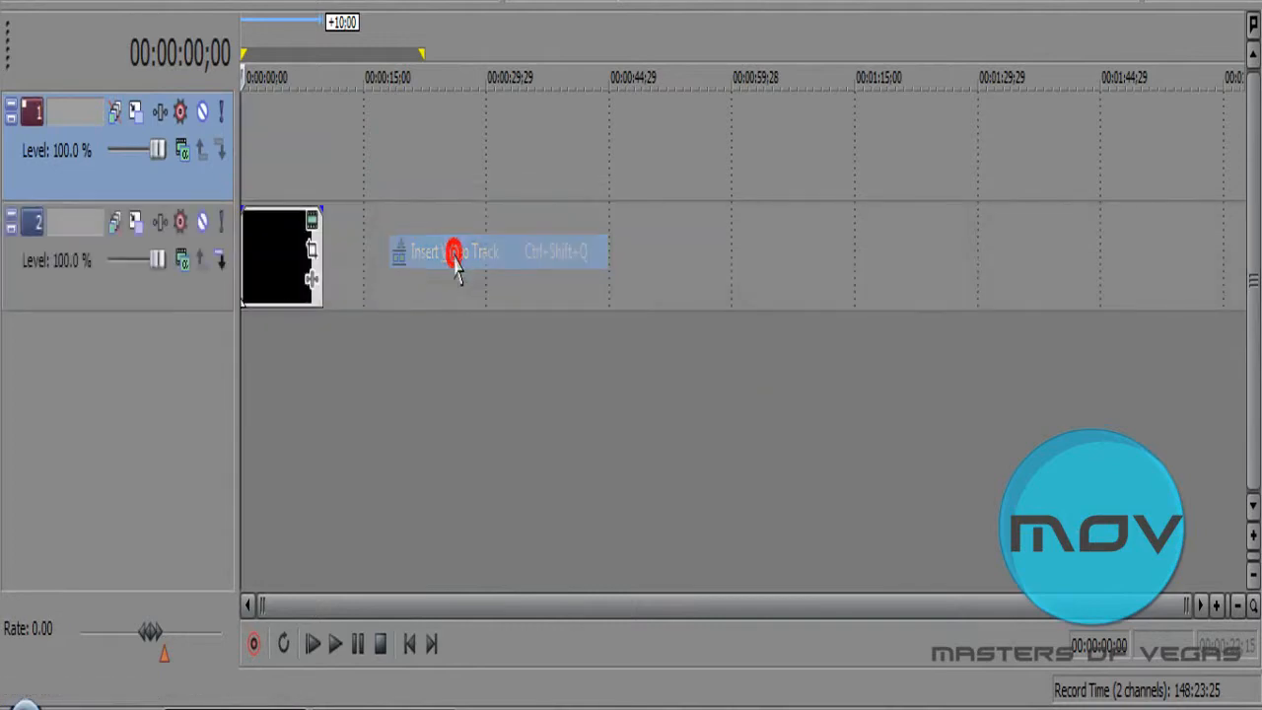
right_click(261, 156)
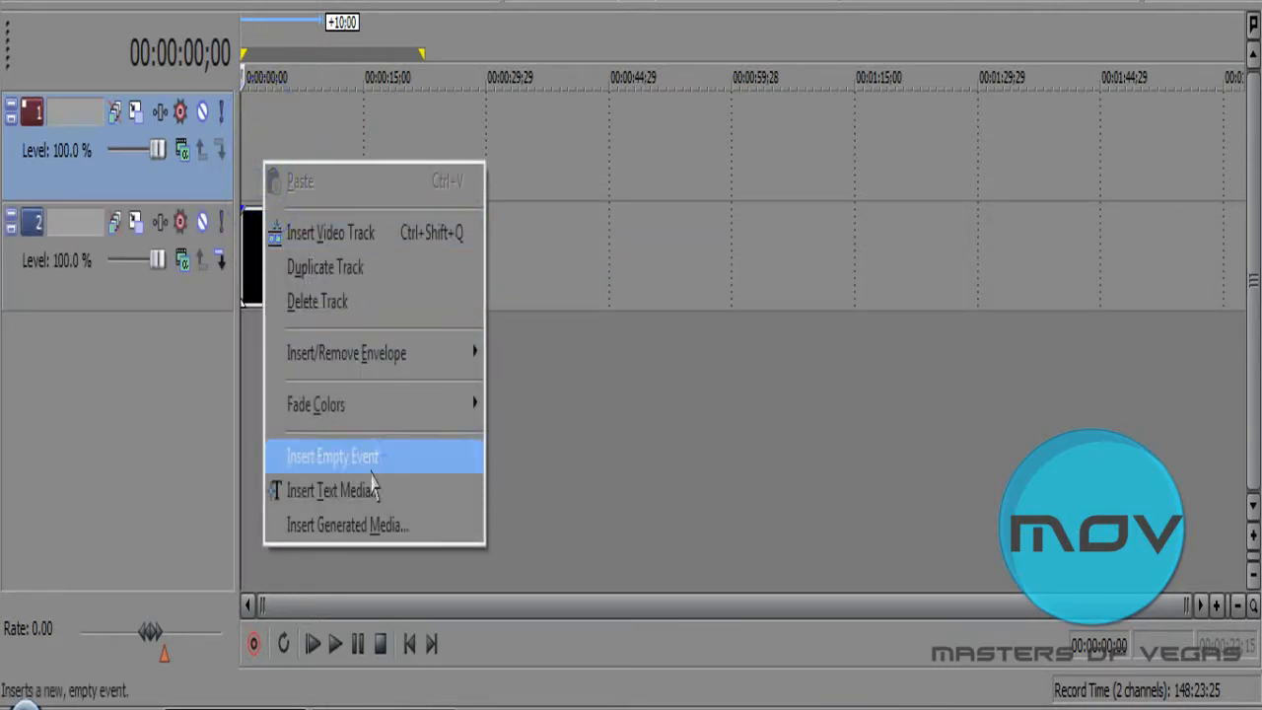
click(303, 158)
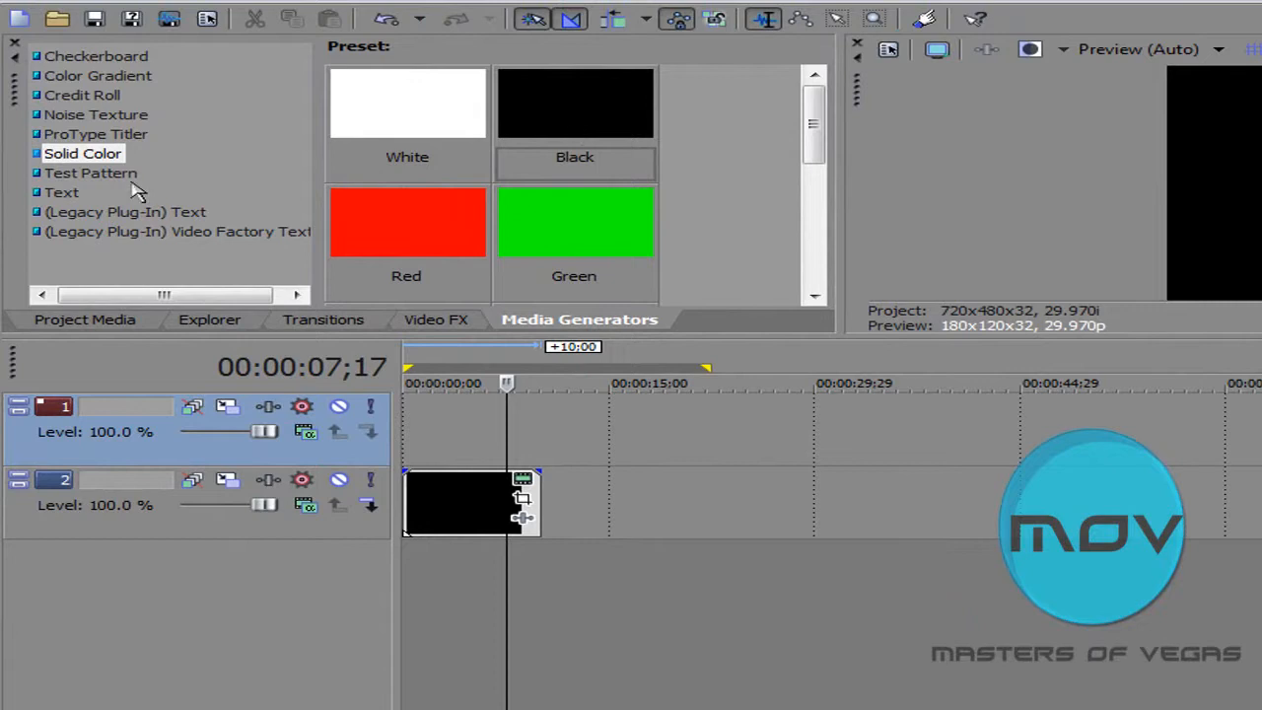
click(77, 153)
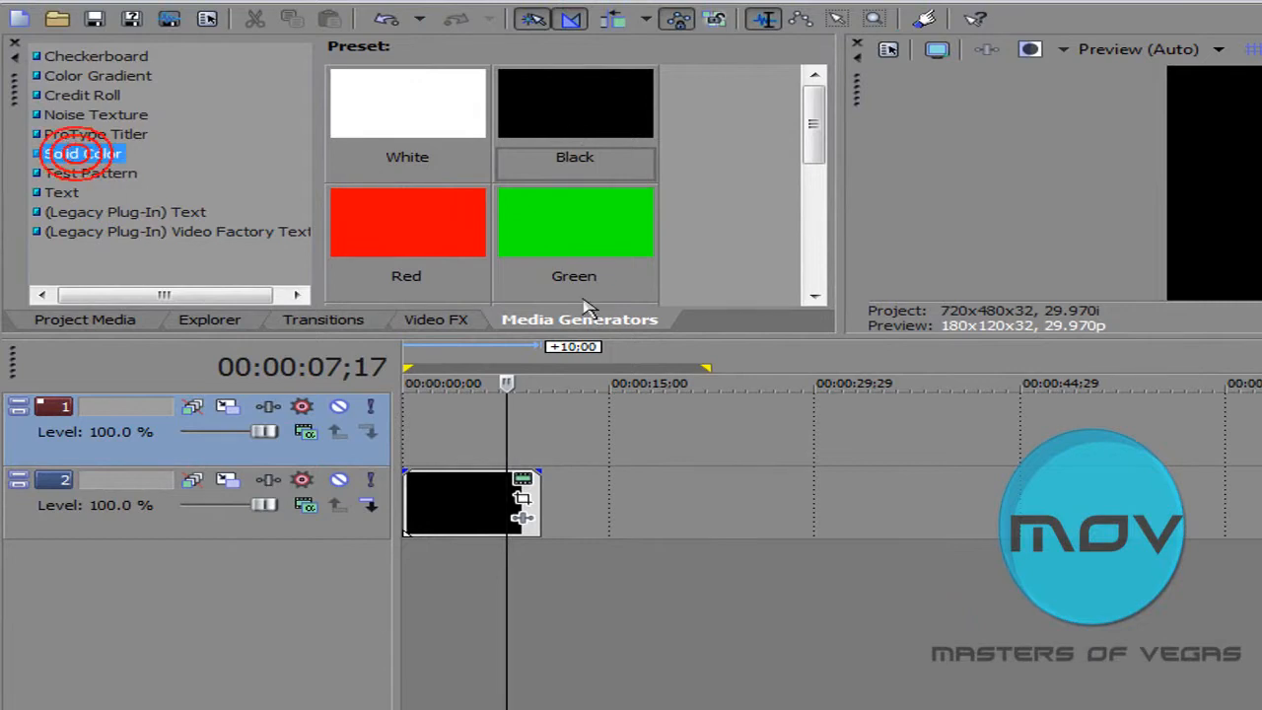
drag(580, 111, 549, 170)
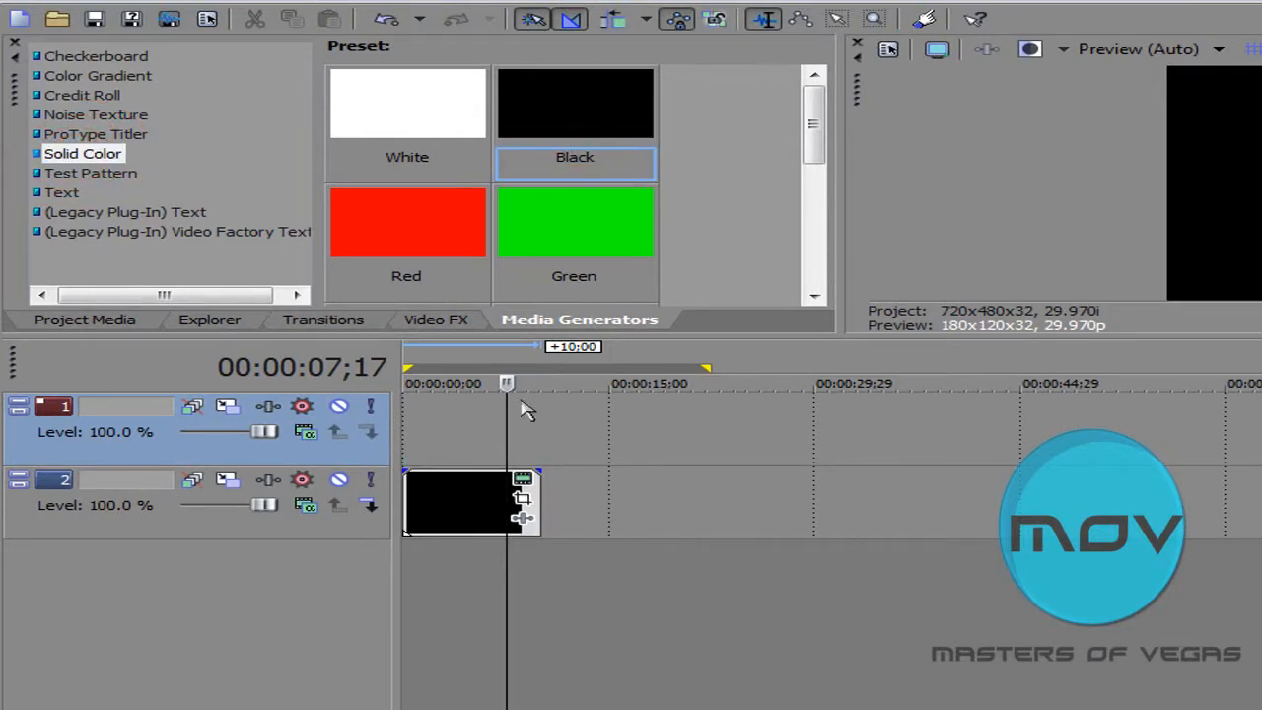
Insert text media reading "Example" on the upper track and move and stretch it to match the black event's span
right_click(426, 455)
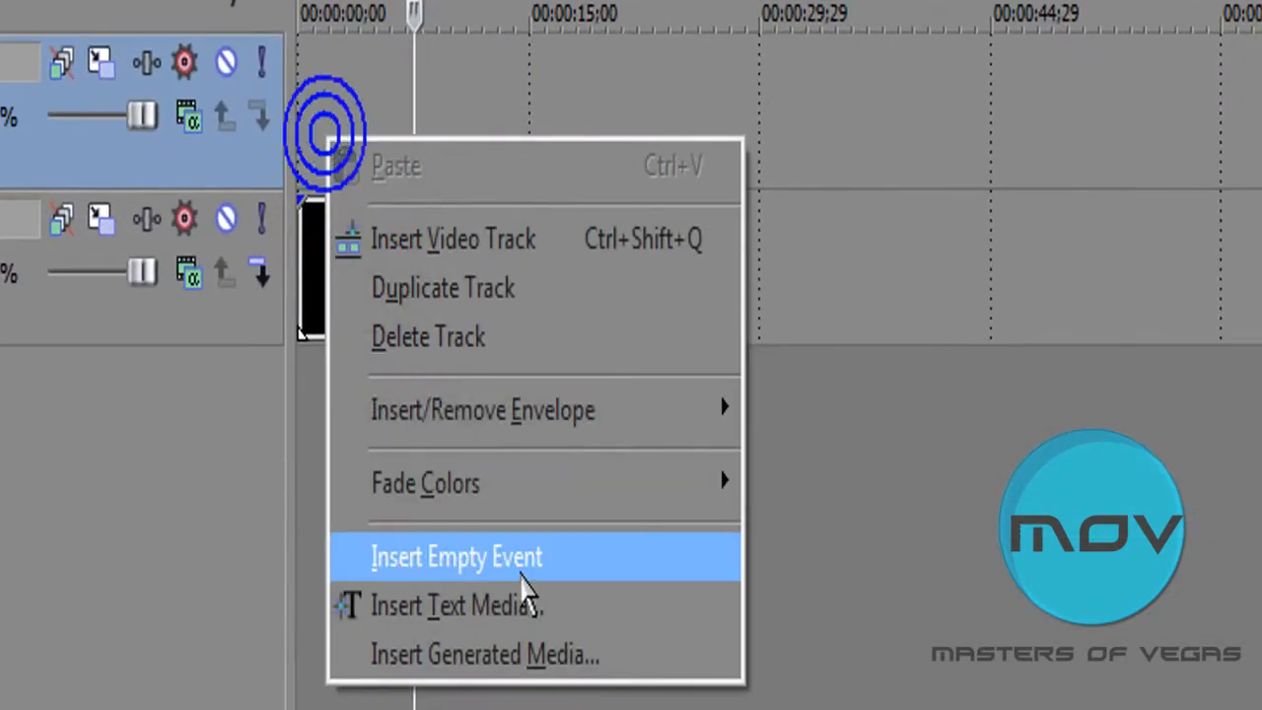
click(523, 608)
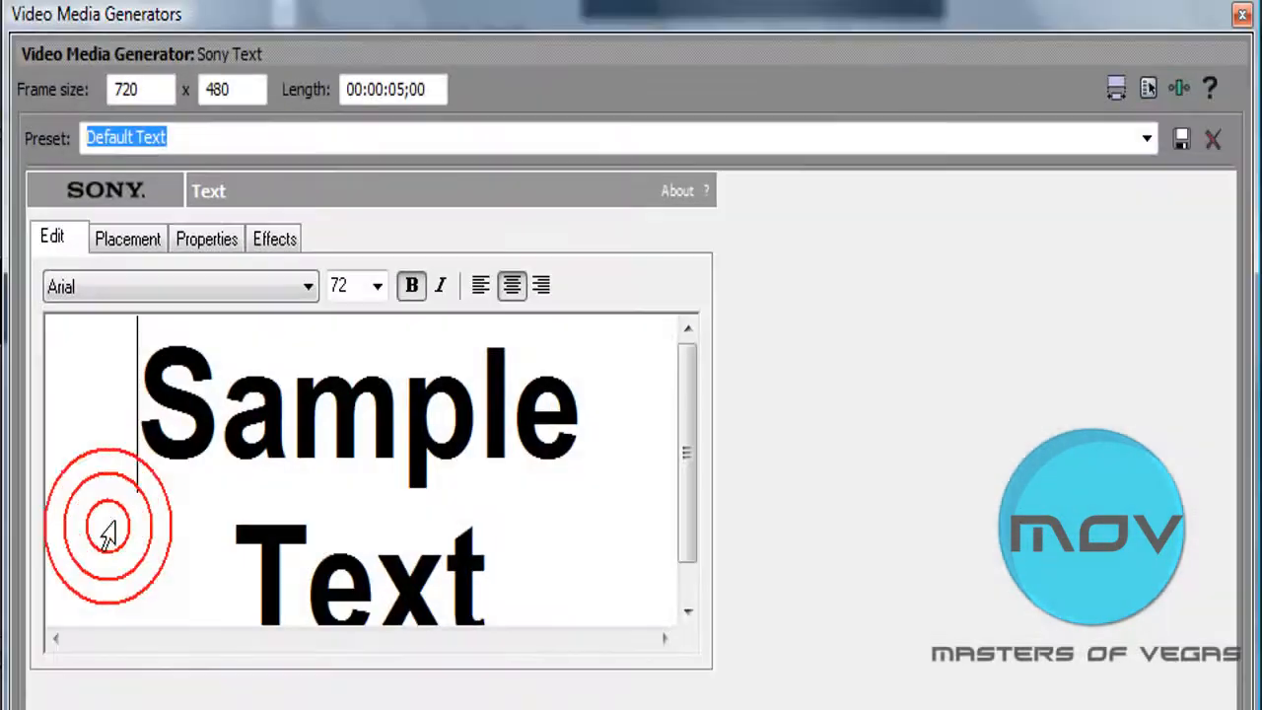
drag(516, 596, 142, 285)
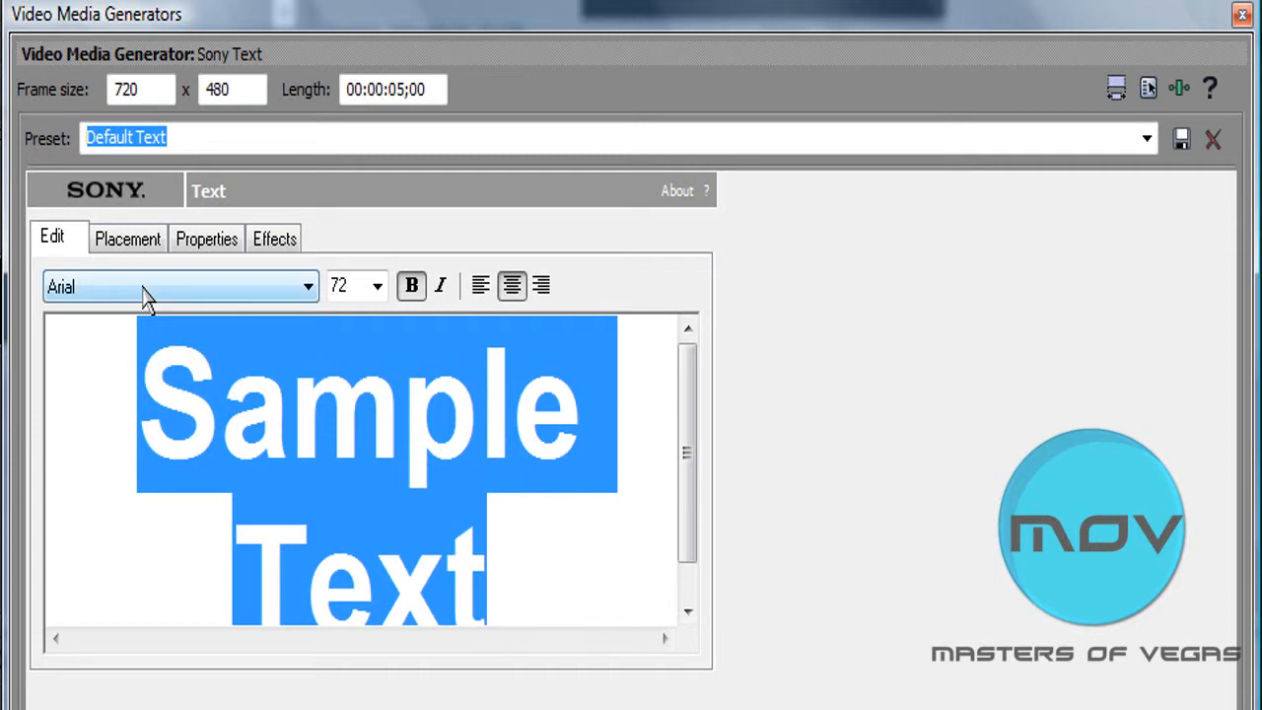
text(E)
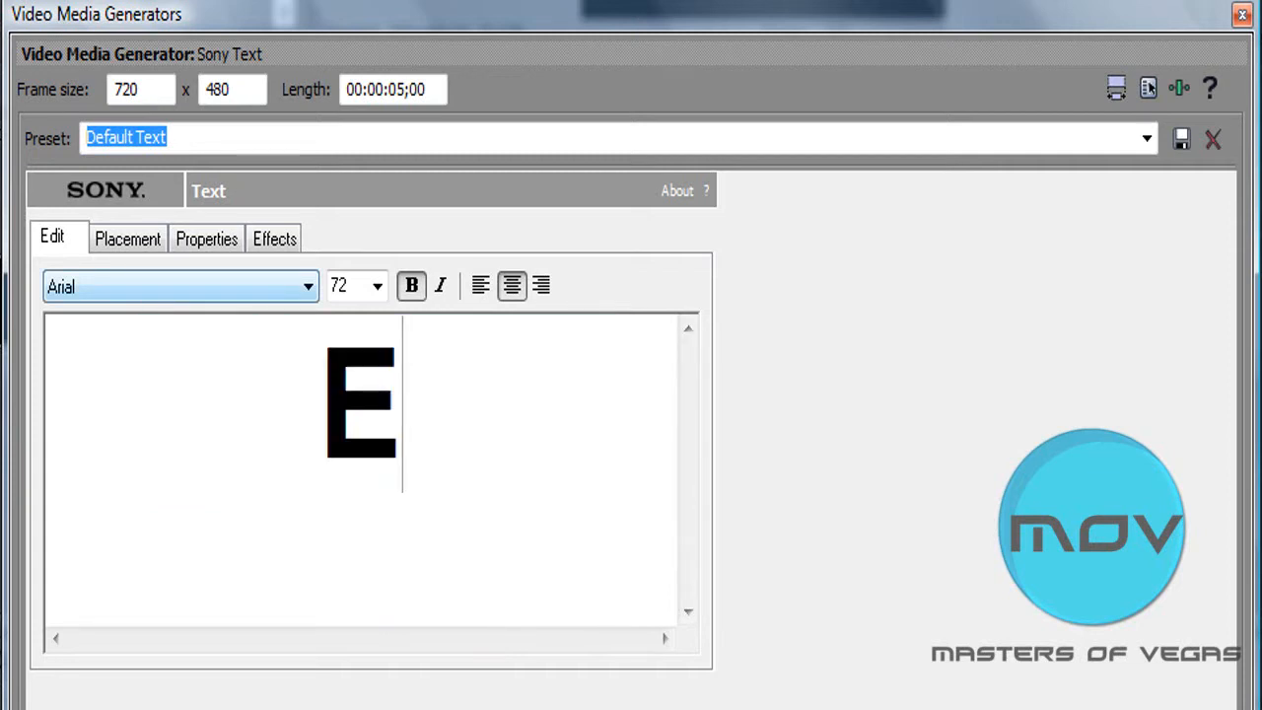
text(xample)
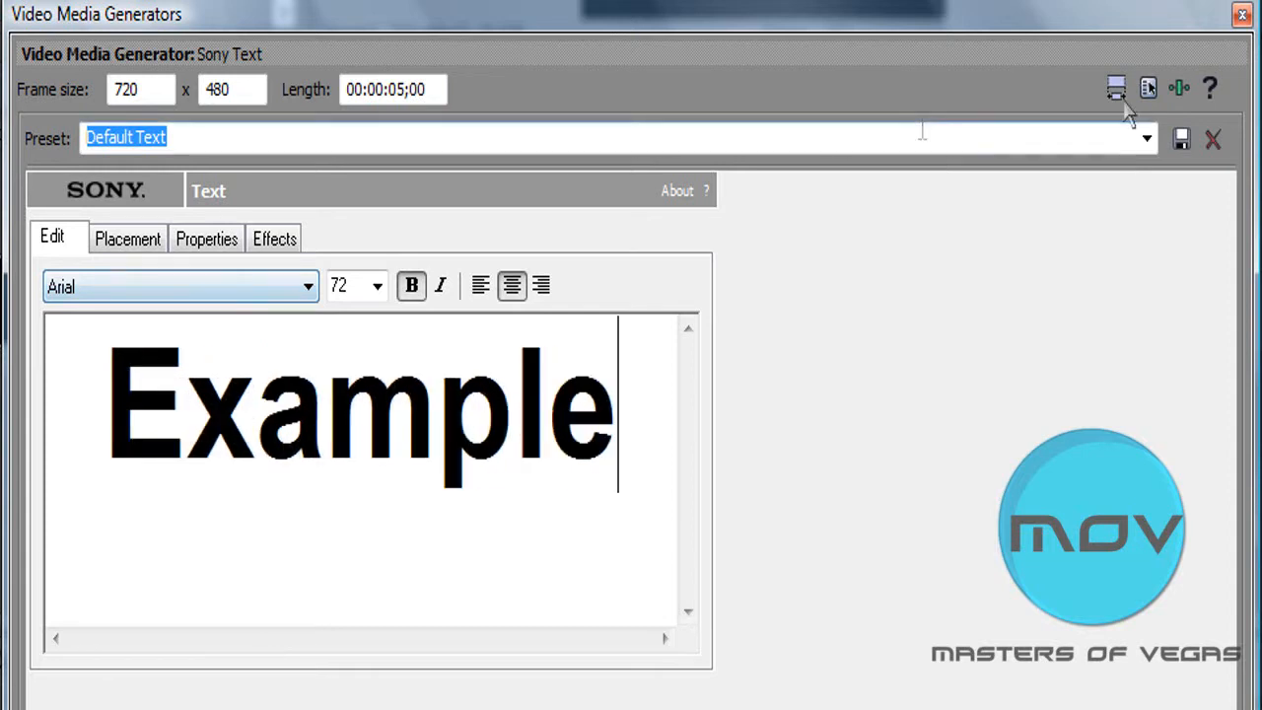
click(1244, 20)
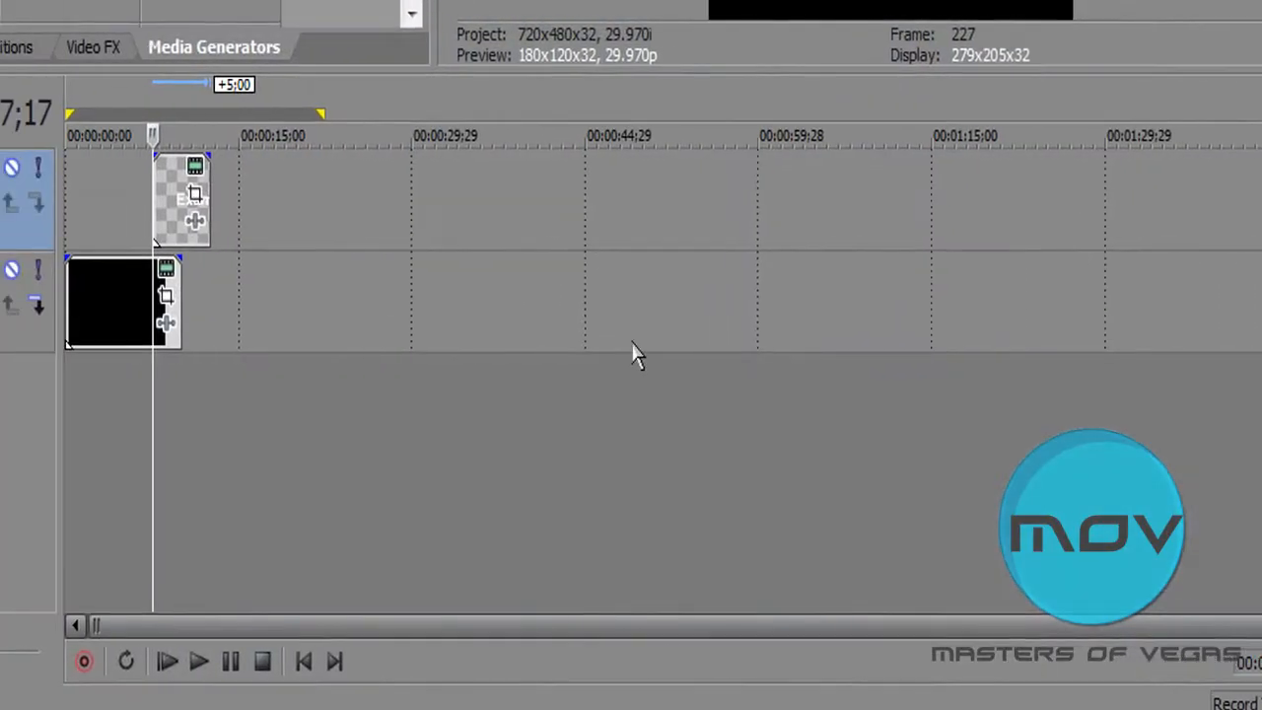
mouse_move(443, 218)
mouse_down()
mouse_move(353, 213)
mouse_move(446, 209)
mouse_up()
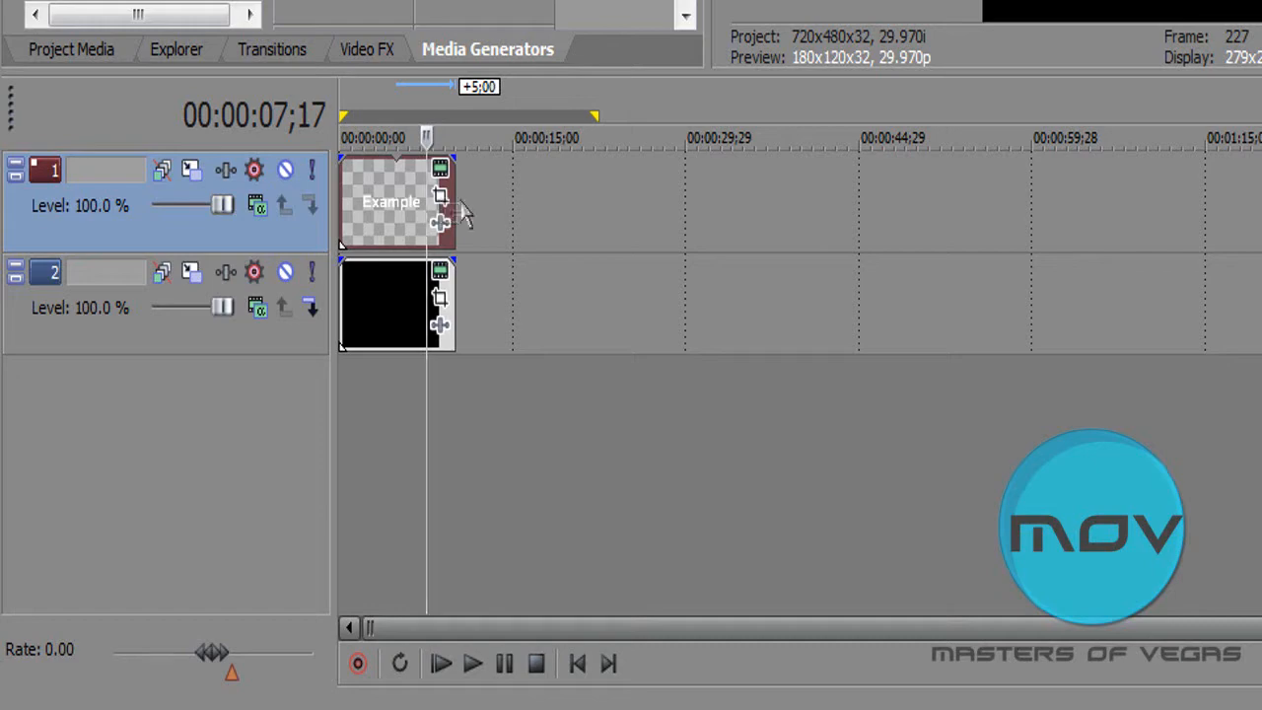
Open Event Pan/Crop for the text event and add a position keyframe at 00:00:02;01
click(440, 198)
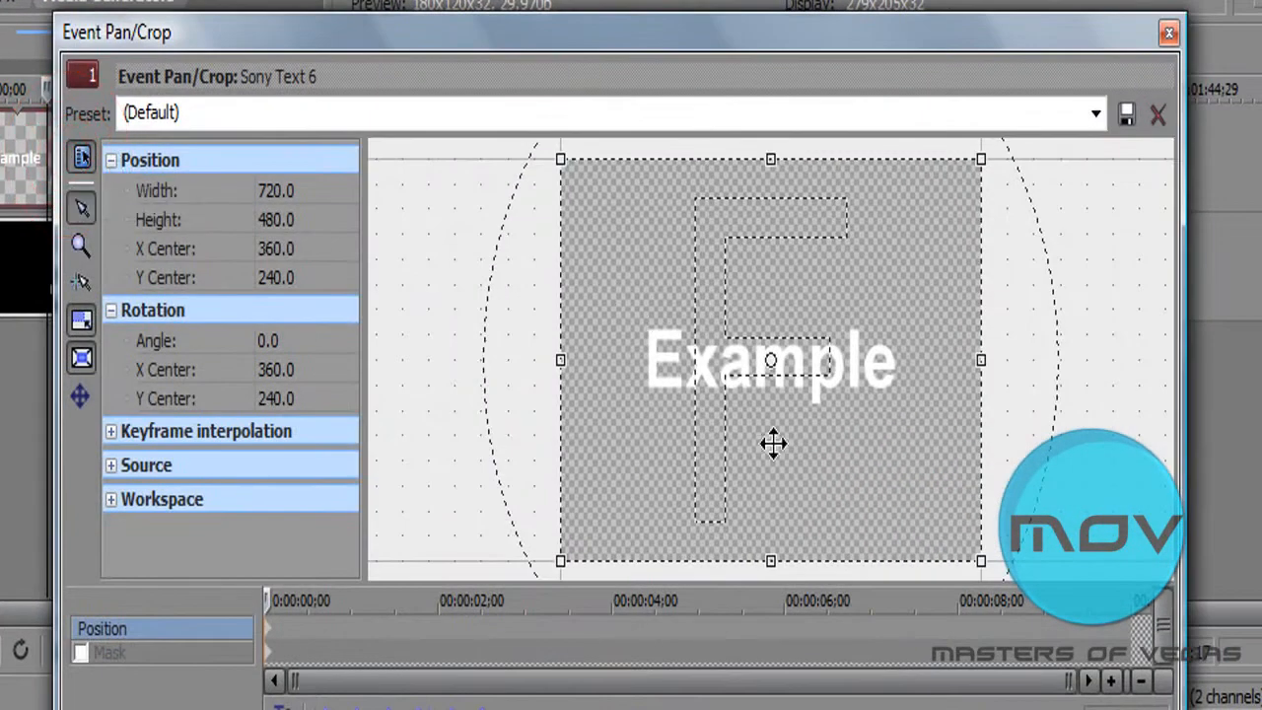
click(439, 629)
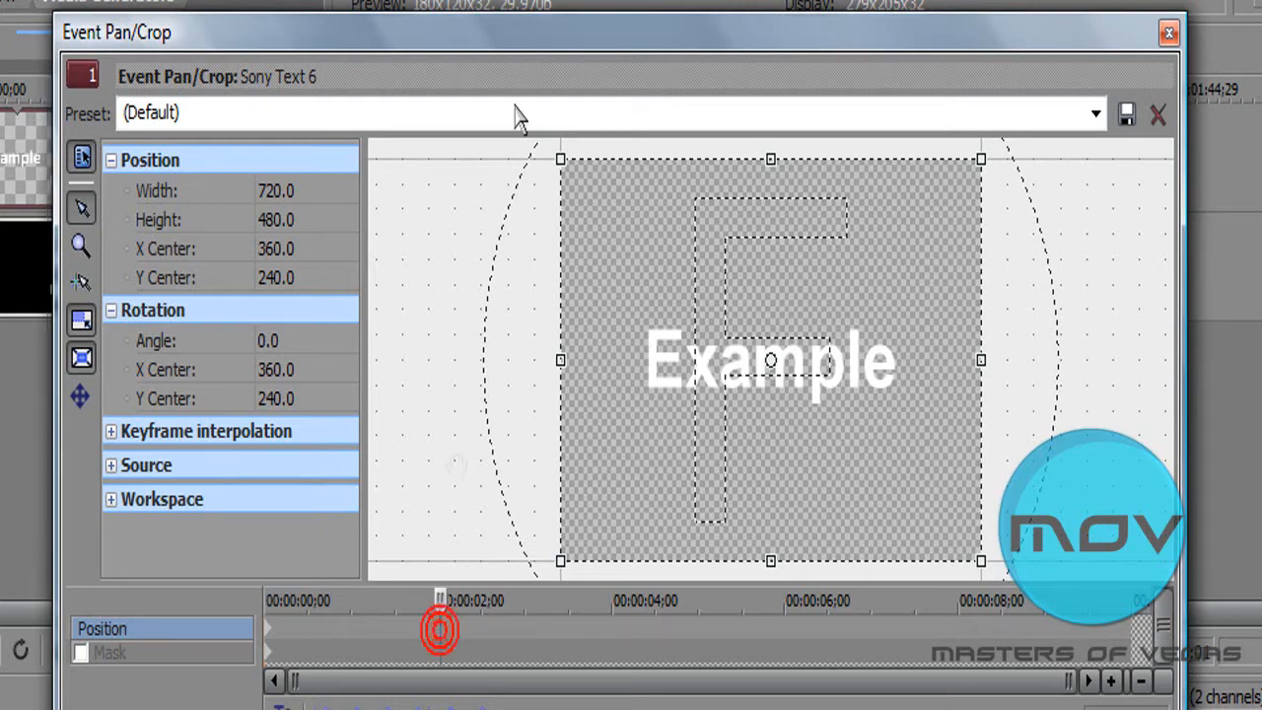
drag(514, 35, 514, 0)
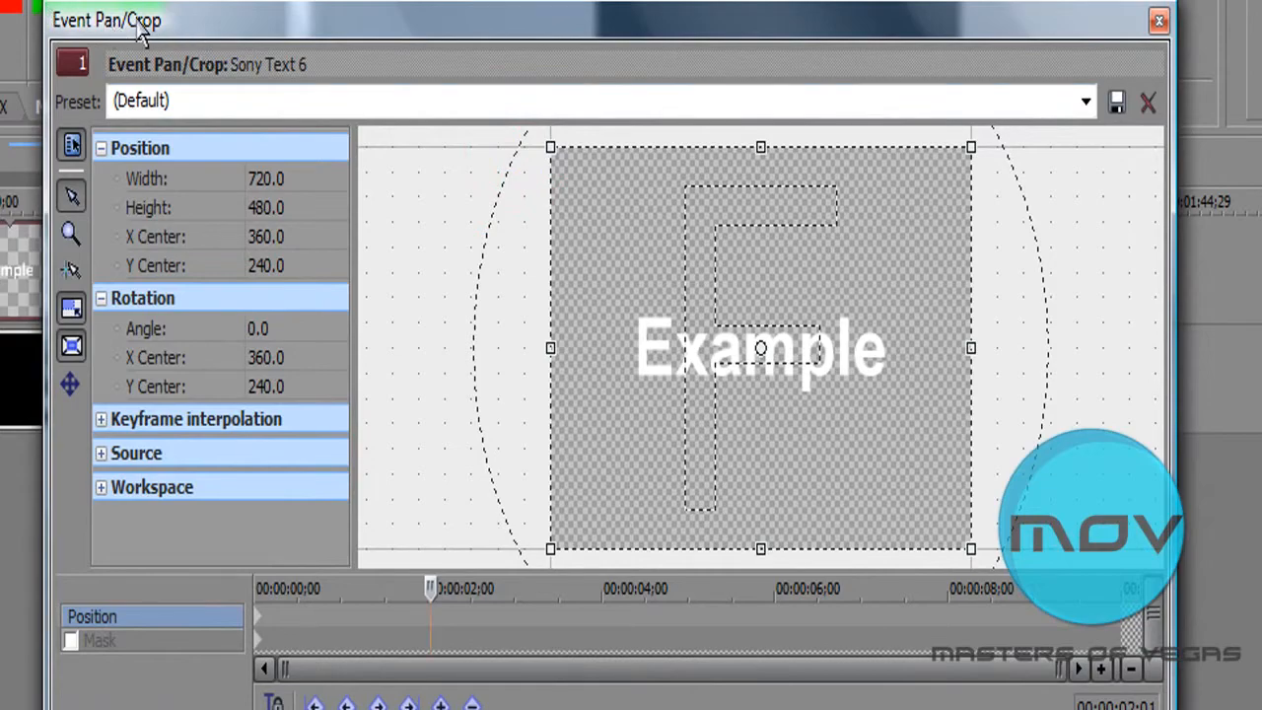
drag(166, 19, 321, 47)
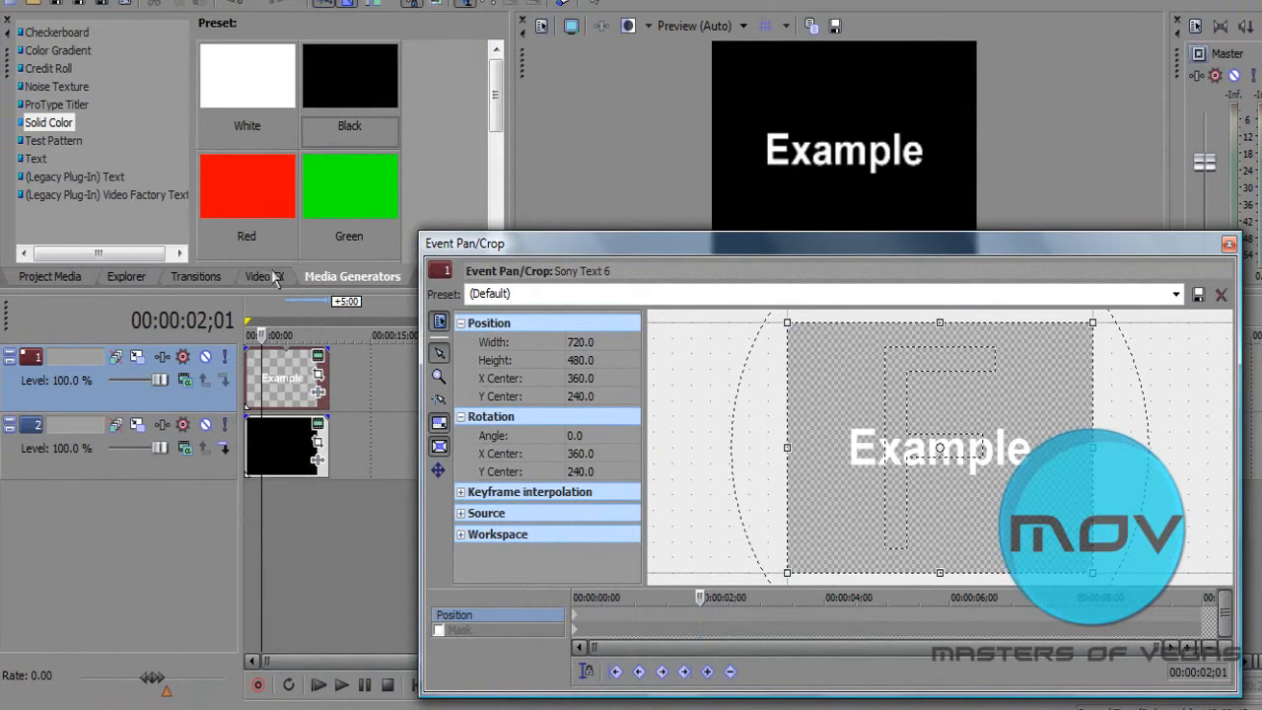
drag(501, 252, 395, 229)
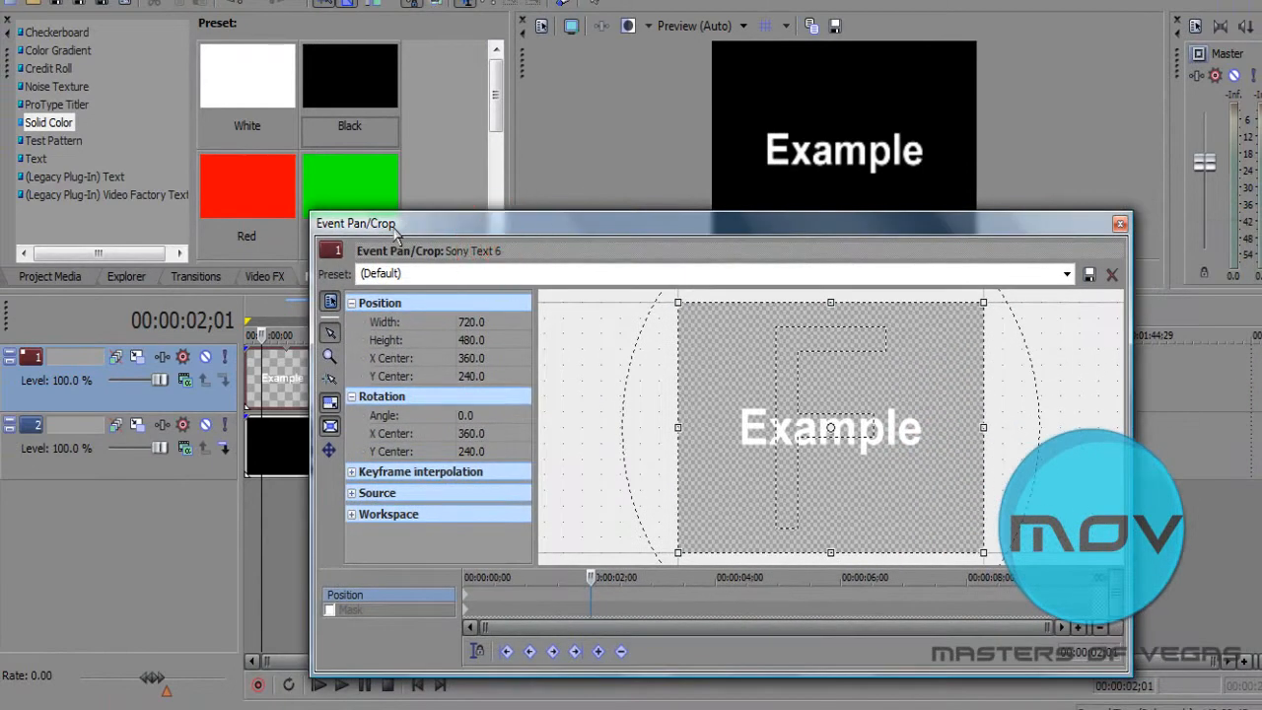
double_click(591, 595)
drag(590, 578, 565, 579)
click(591, 596)
click(468, 596)
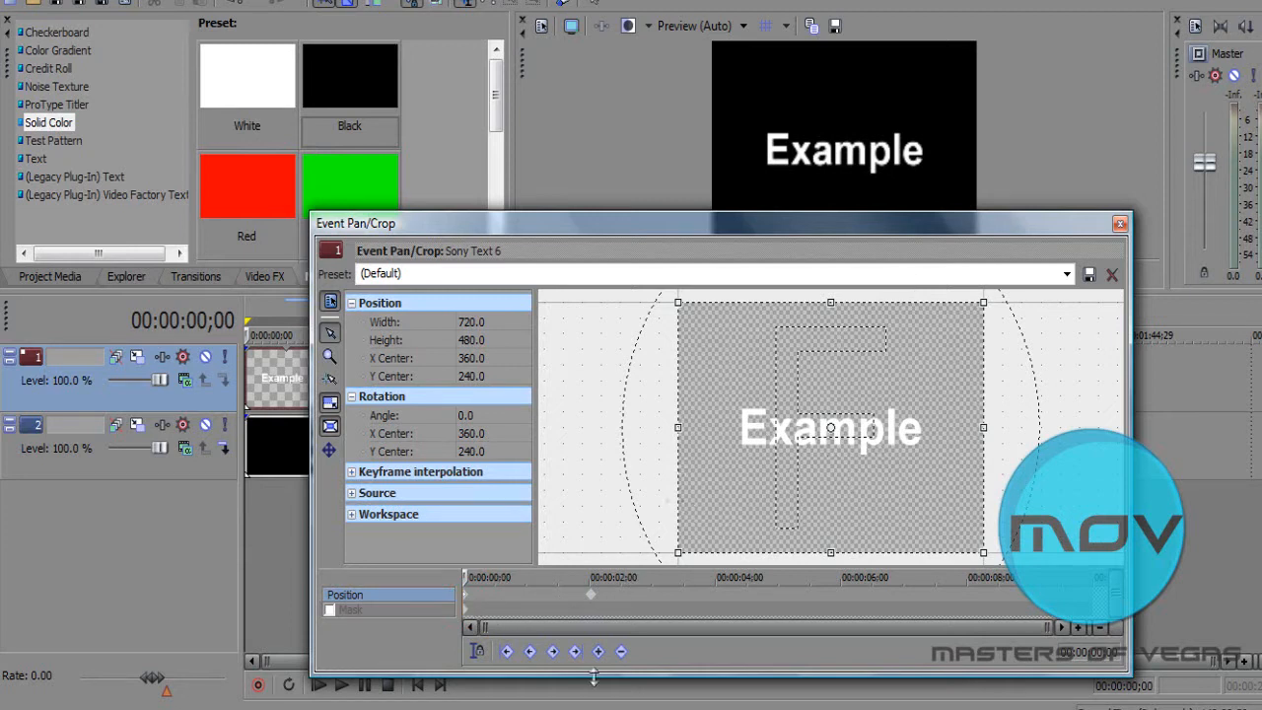
At the two-second keyframe, shrink the crop frame to about 473 x 315 and rotate it about 26.6 degrees
click(590, 596)
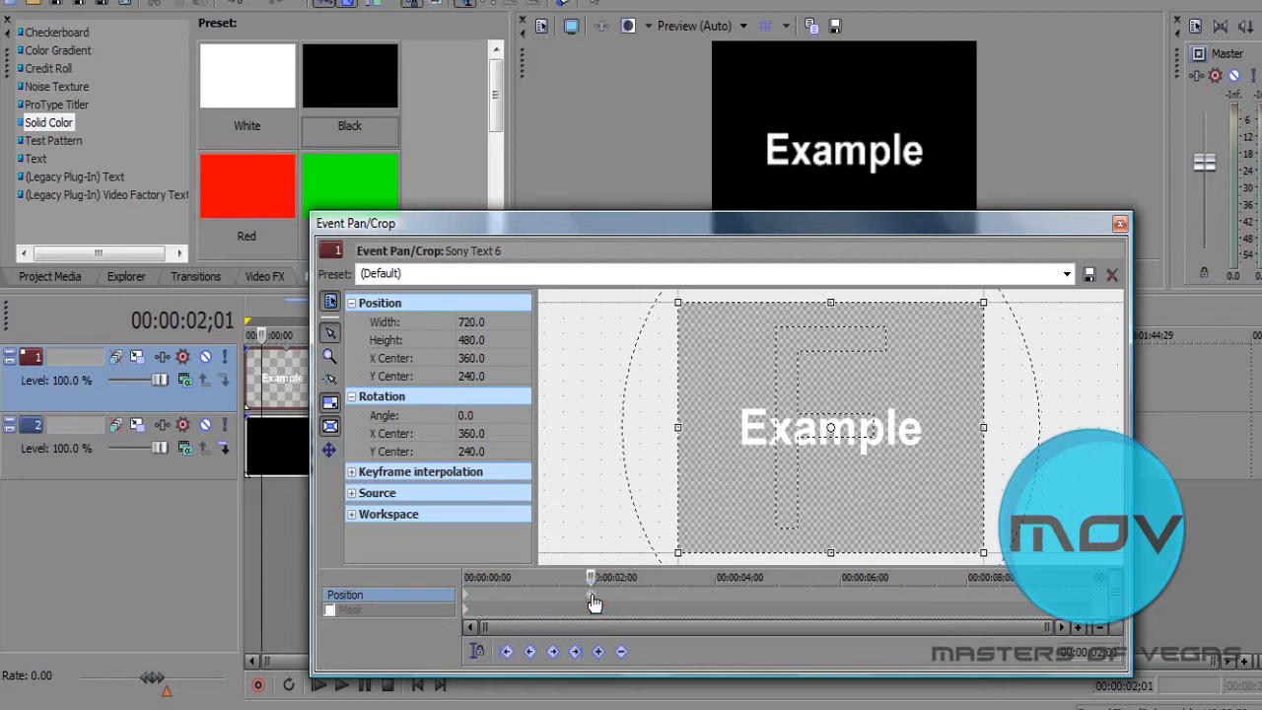
drag(982, 554, 930, 518)
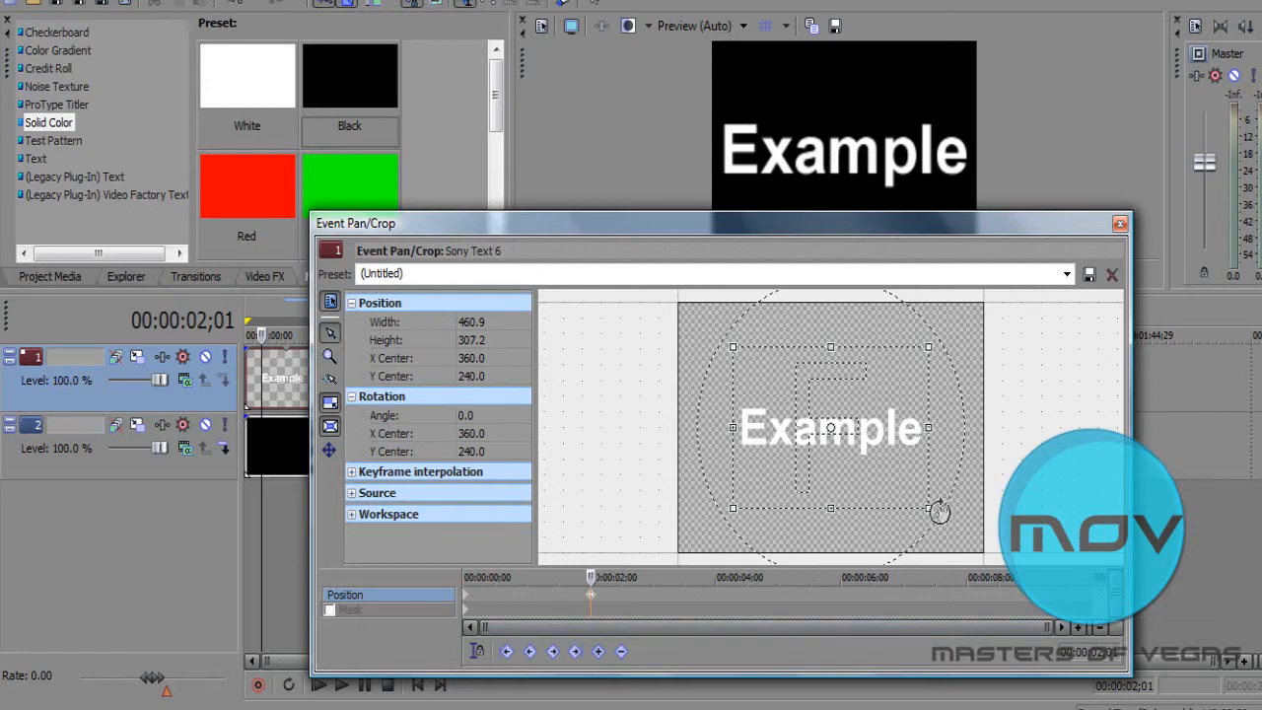
mouse_move(929, 508)
mouse_down()
mouse_move(895, 473)
mouse_move(1089, 641)
mouse_move(1120, 702)
mouse_move(994, 549)
mouse_move(944, 512)
mouse_up()
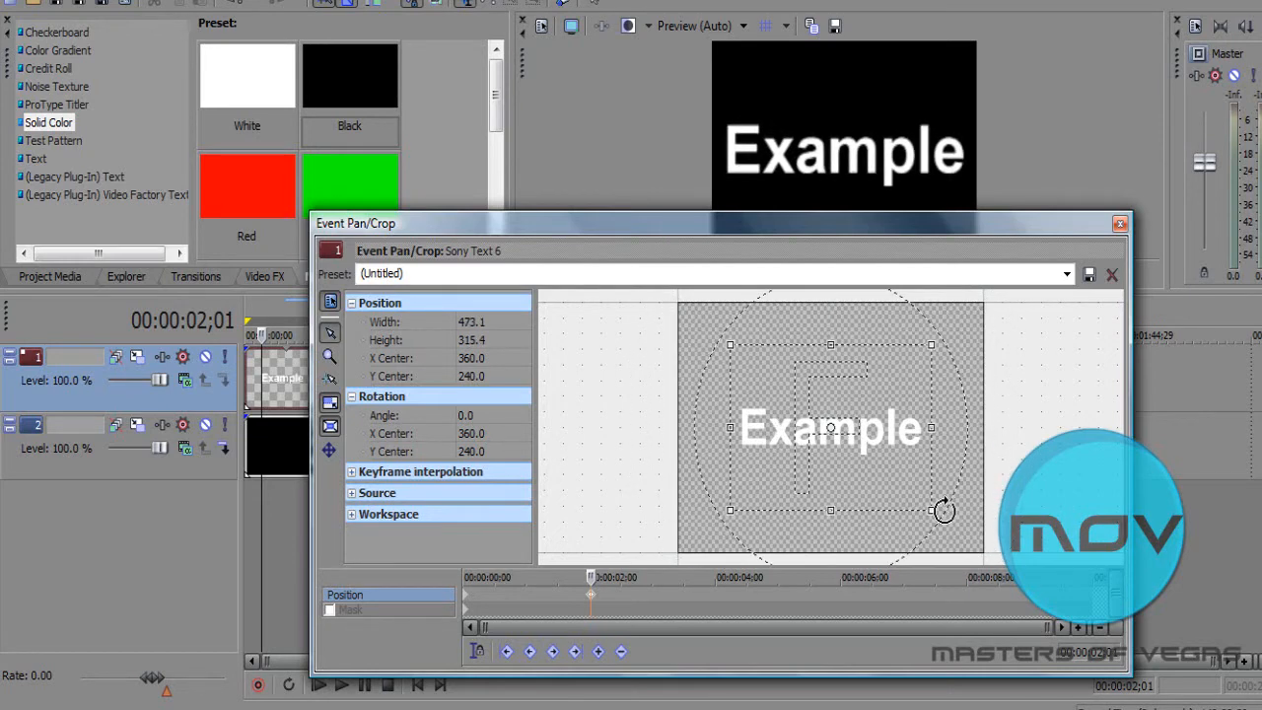
drag(953, 461, 927, 534)
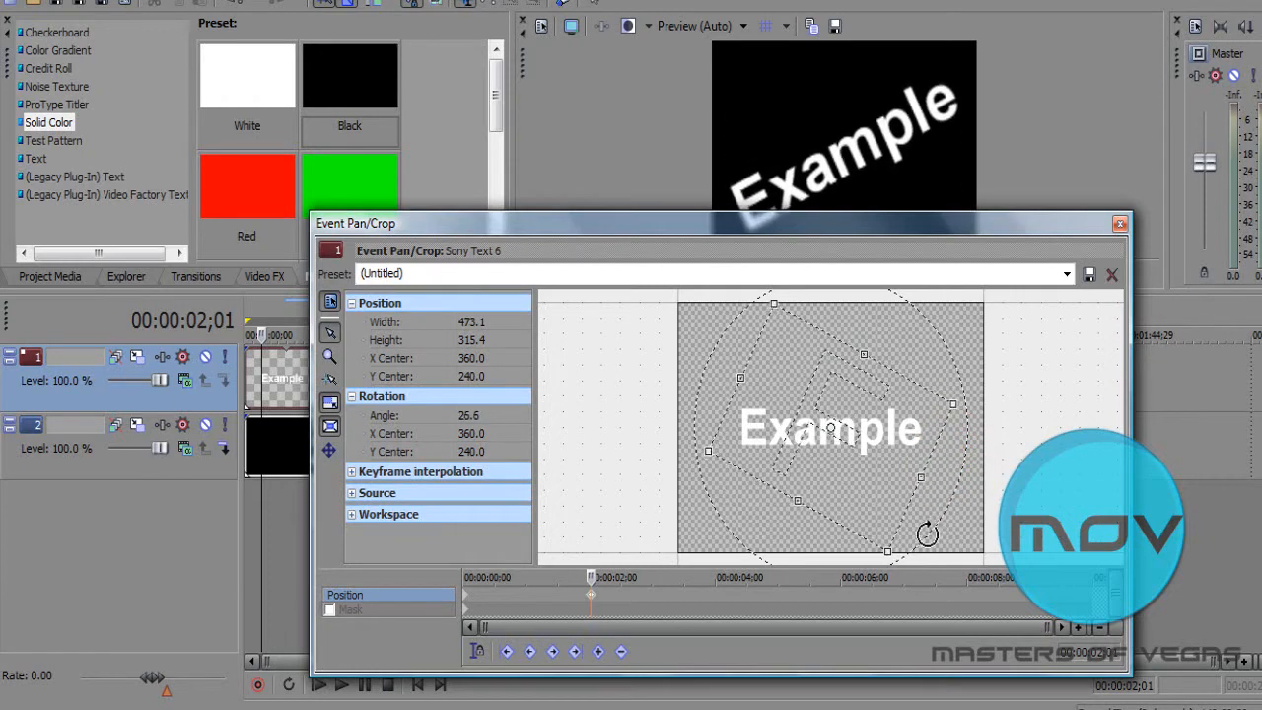
Add a position keyframe at 00:00:04;01 and restore the crop frame to its default size and rotation
double_click(717, 596)
right_click(956, 530)
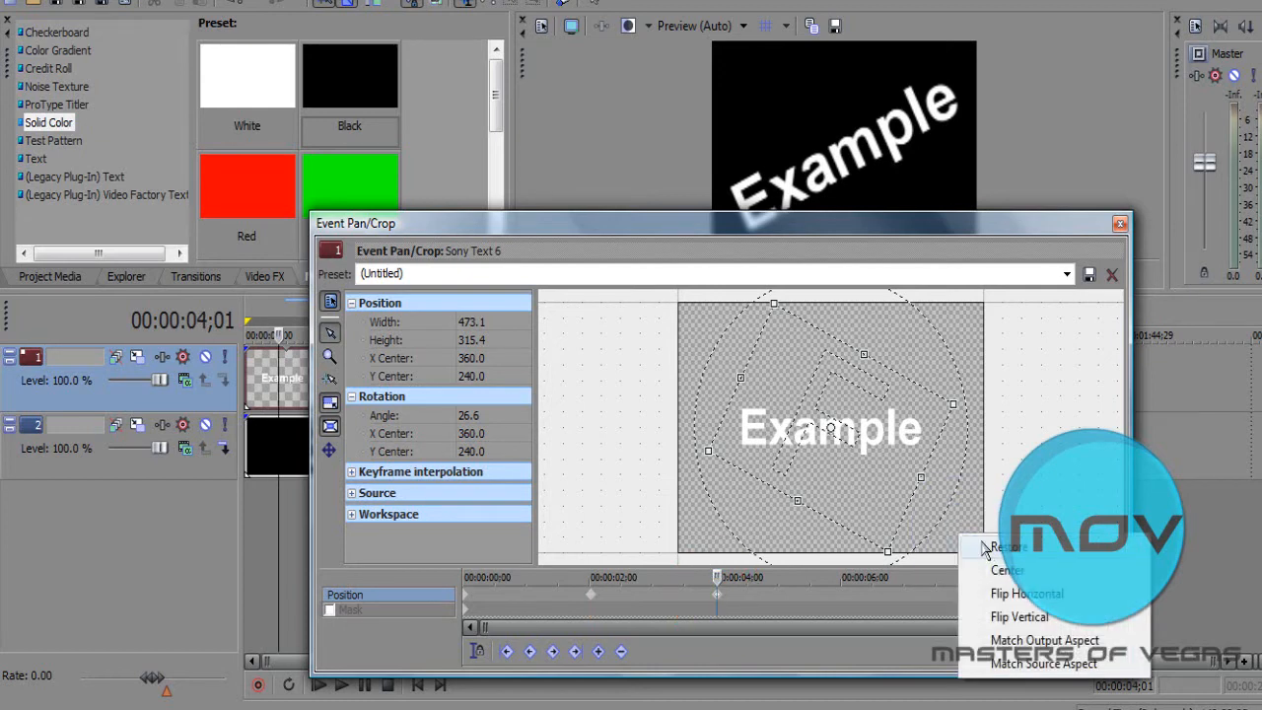
click(987, 548)
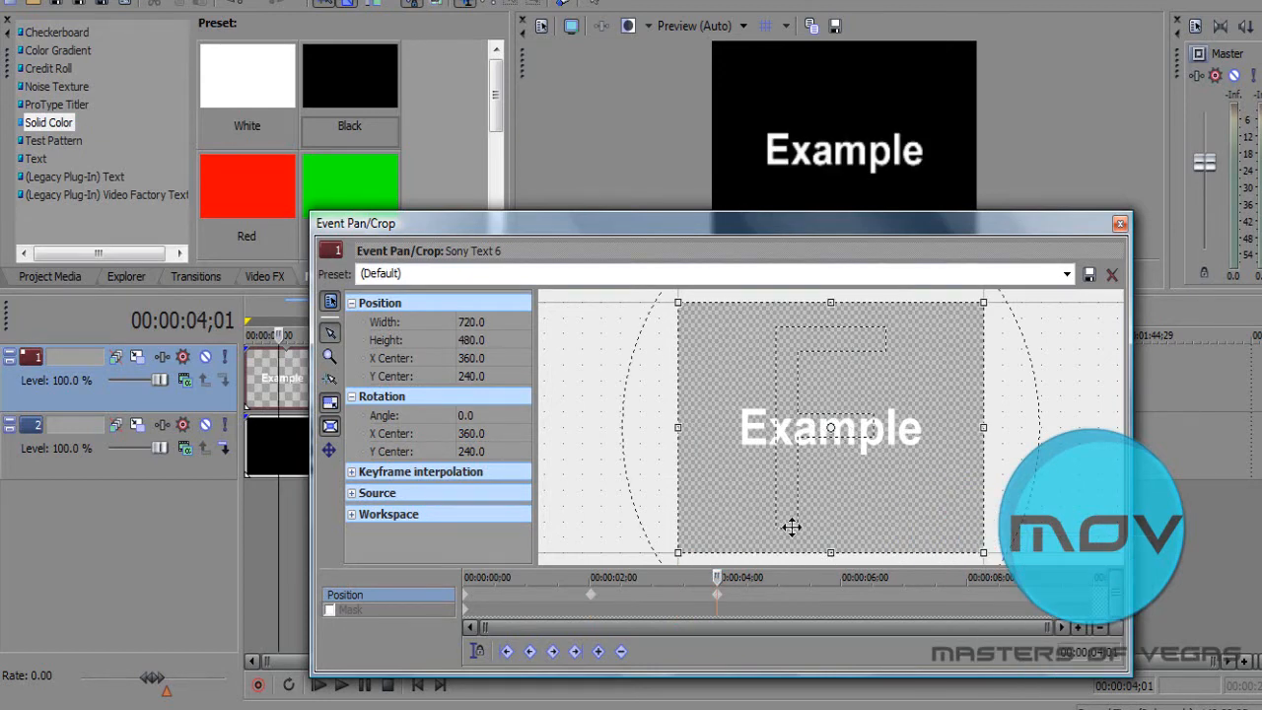
Check the three position keyframes, scrub between them, close Event Pan/Crop and play the text animation from the timeline
click(469, 602)
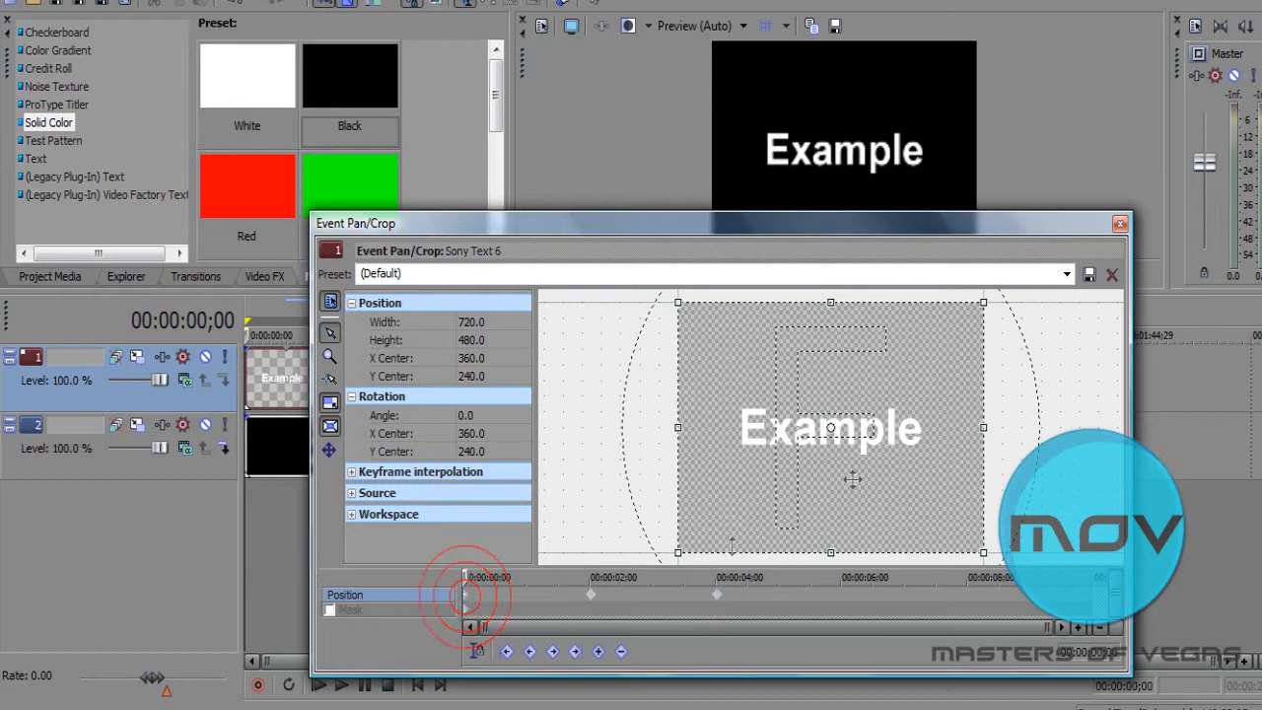
click(591, 596)
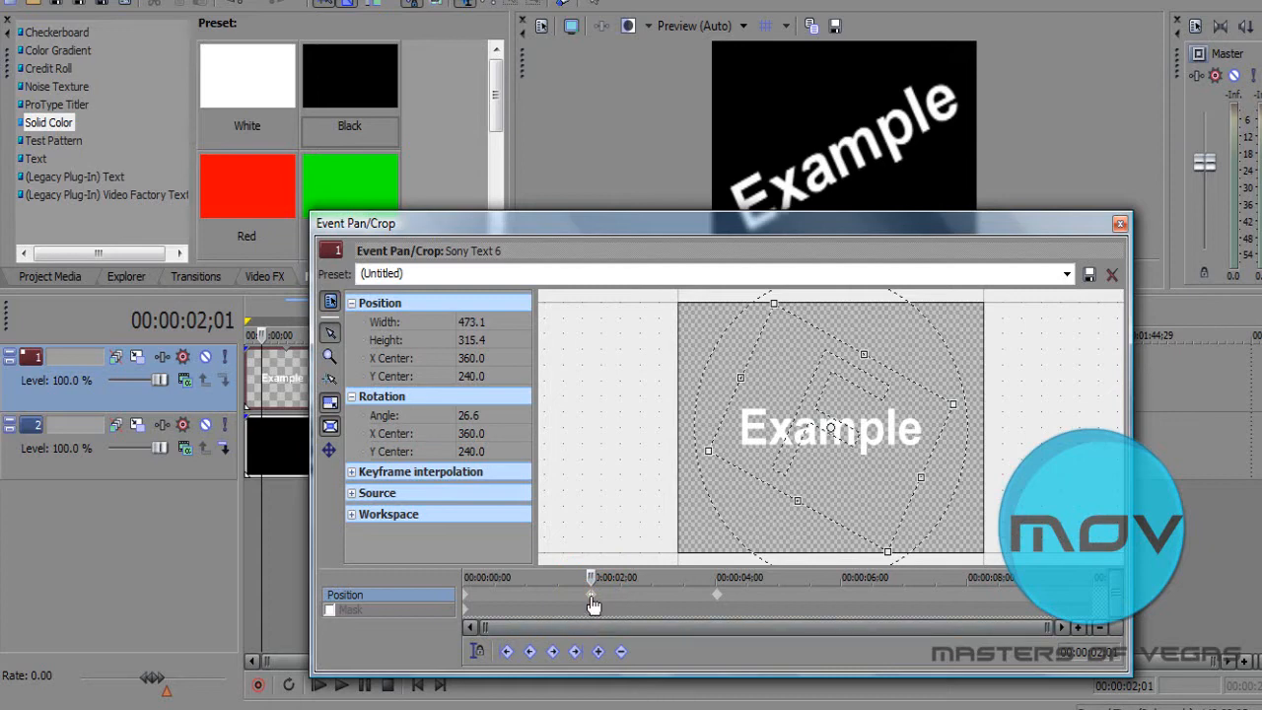
click(716, 605)
drag(623, 559, 704, 576)
click(1120, 225)
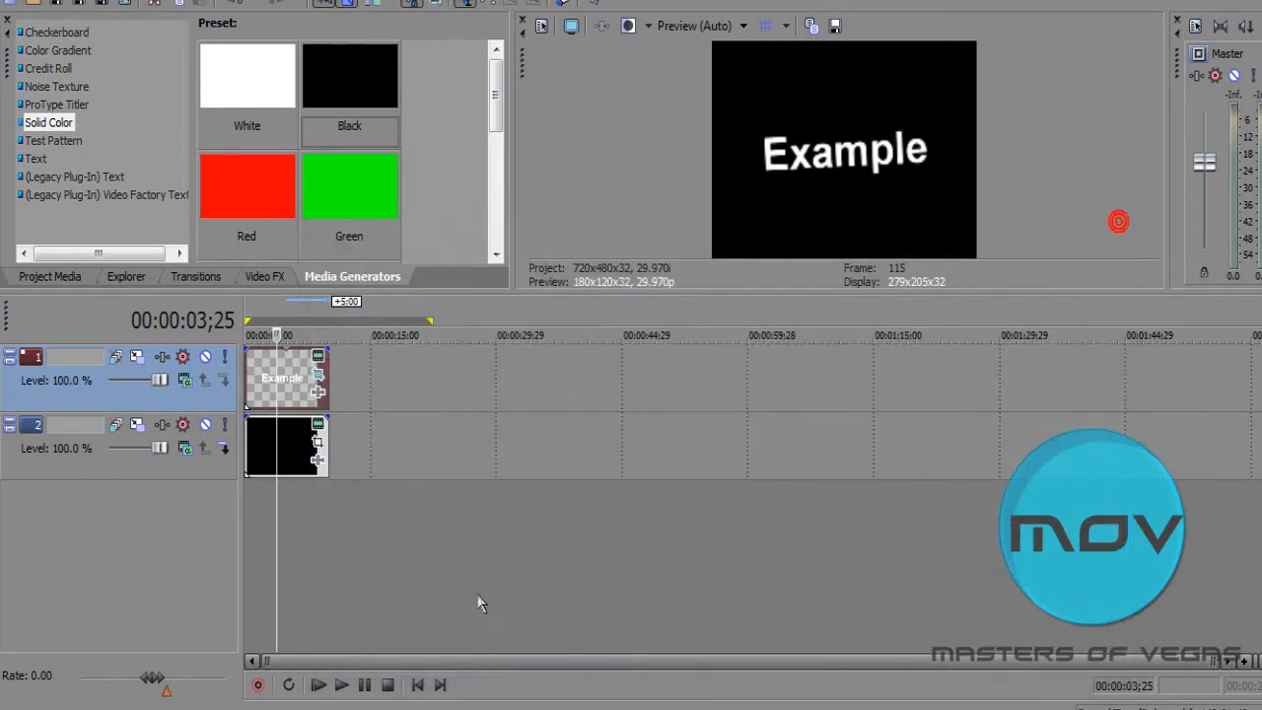
click(317, 686)
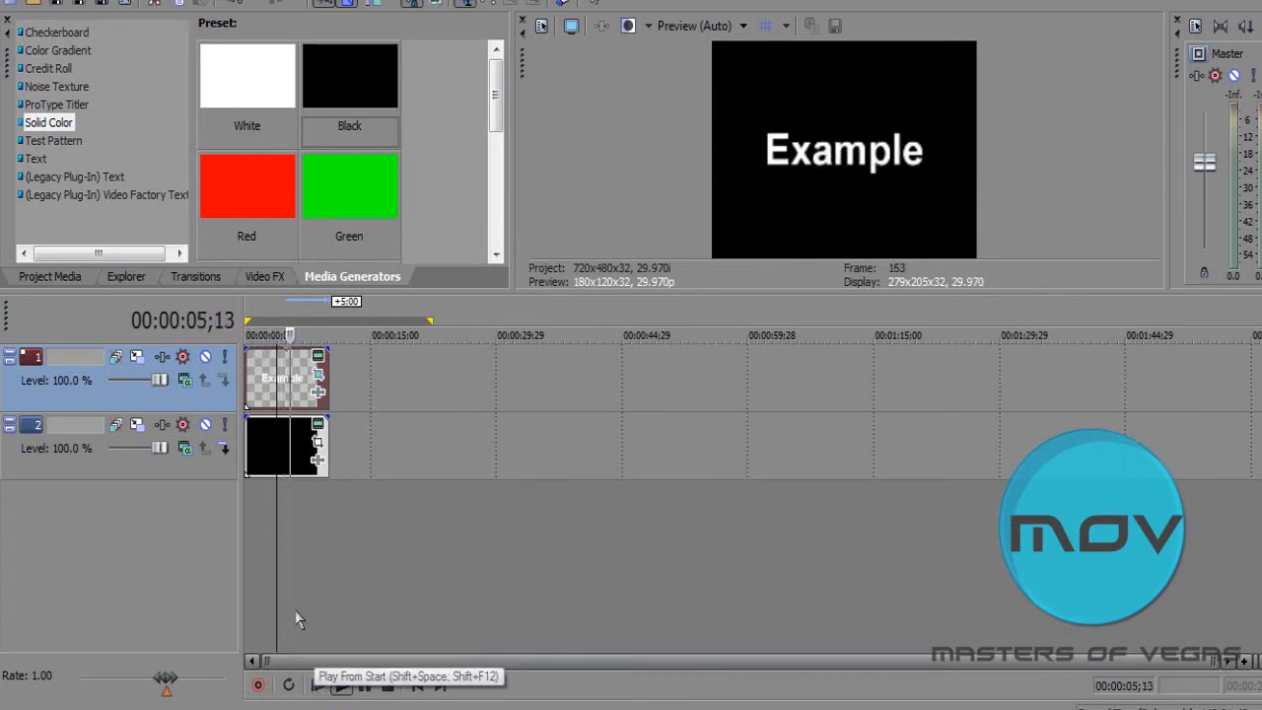
click(385, 688)
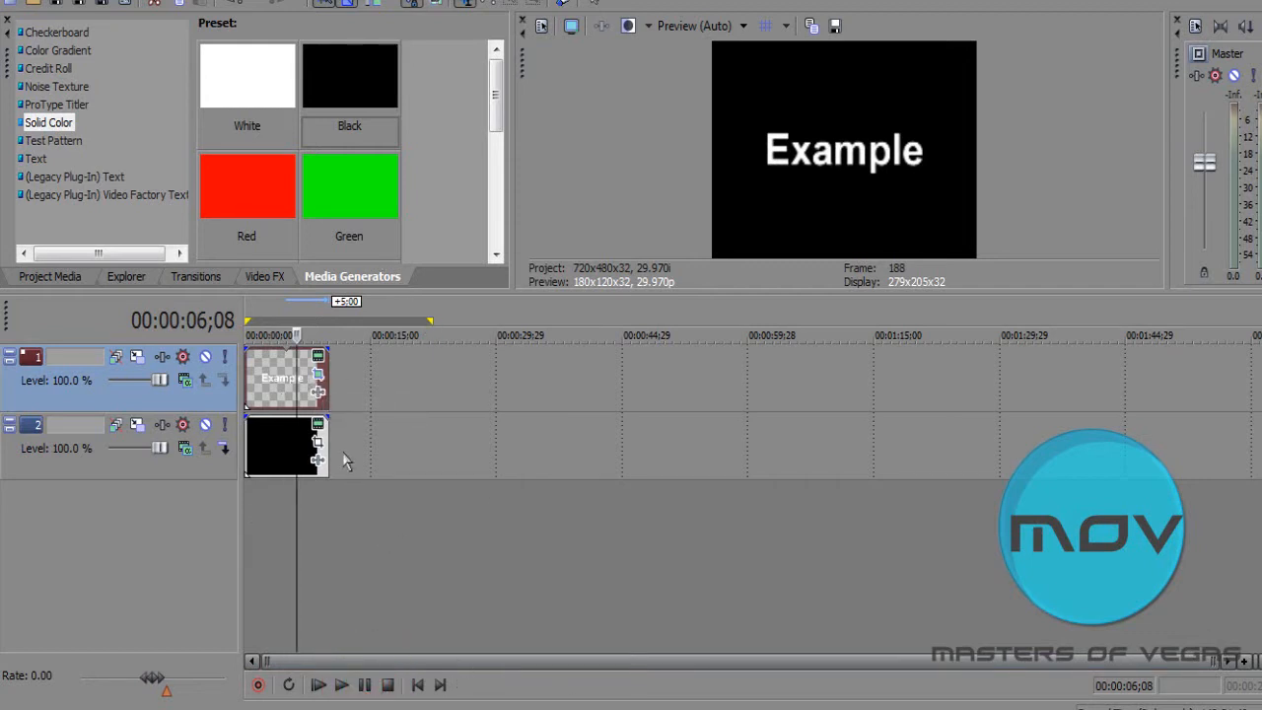
Browse the transitions and video effects, and apply the Cookie Cutter preset "Square, Center, White Border" to the text event
click(202, 278)
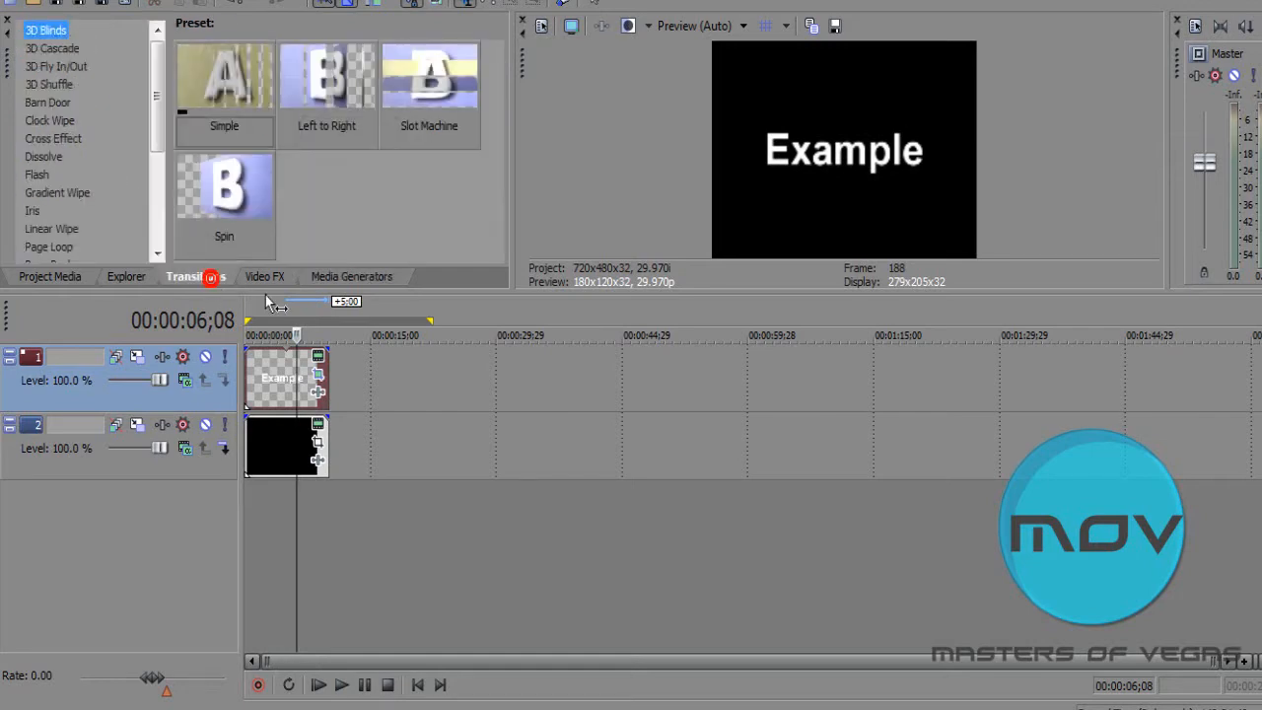
click(264, 277)
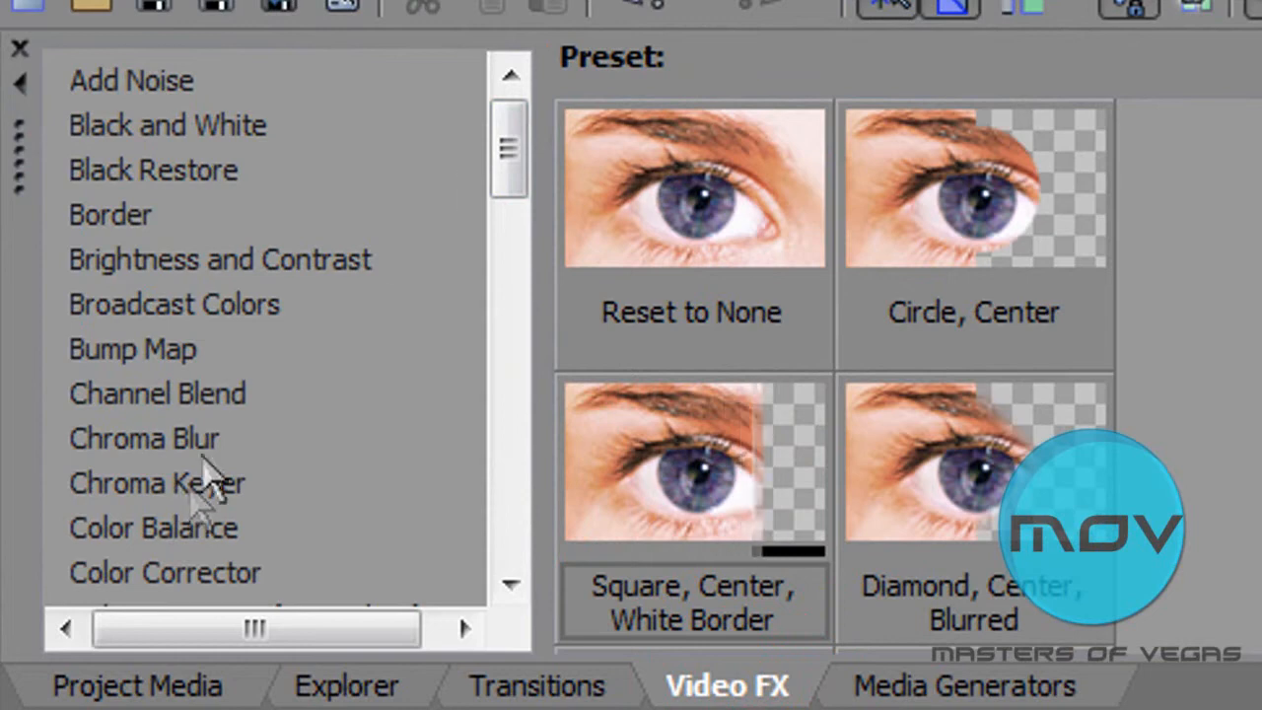
drag(513, 128, 509, 243)
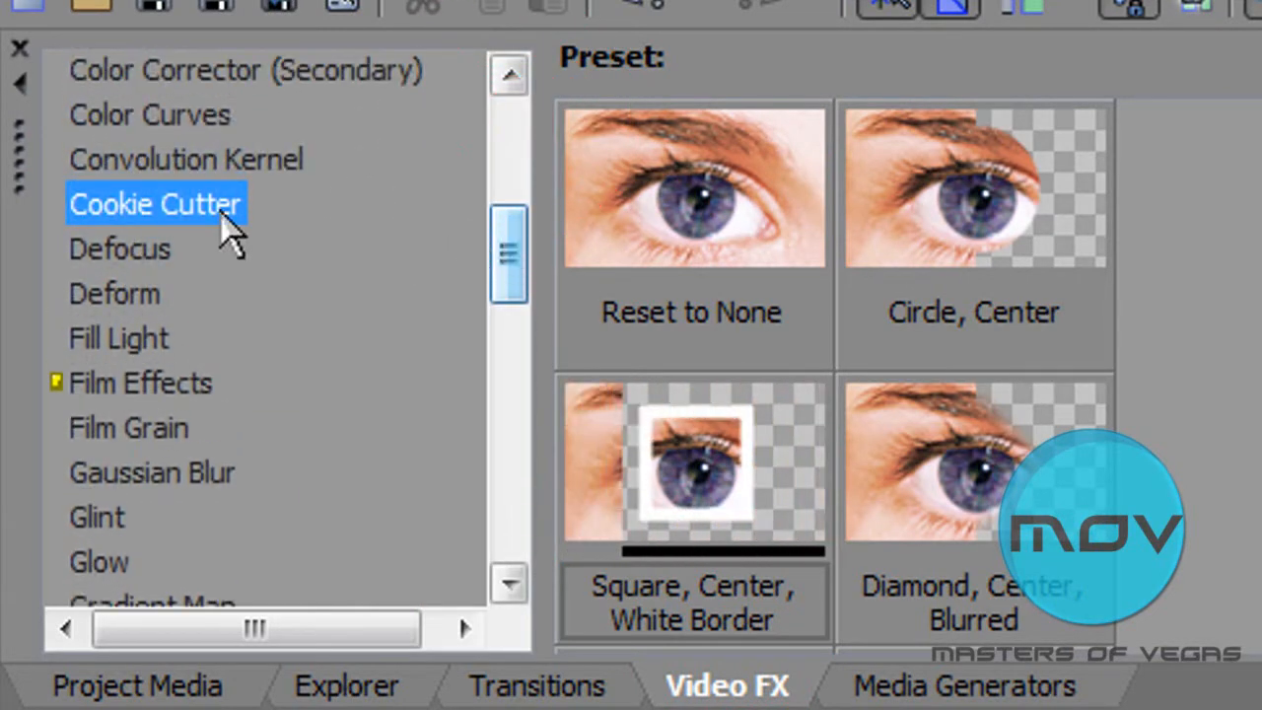
click(203, 208)
click(131, 204)
drag(678, 495, 702, 538)
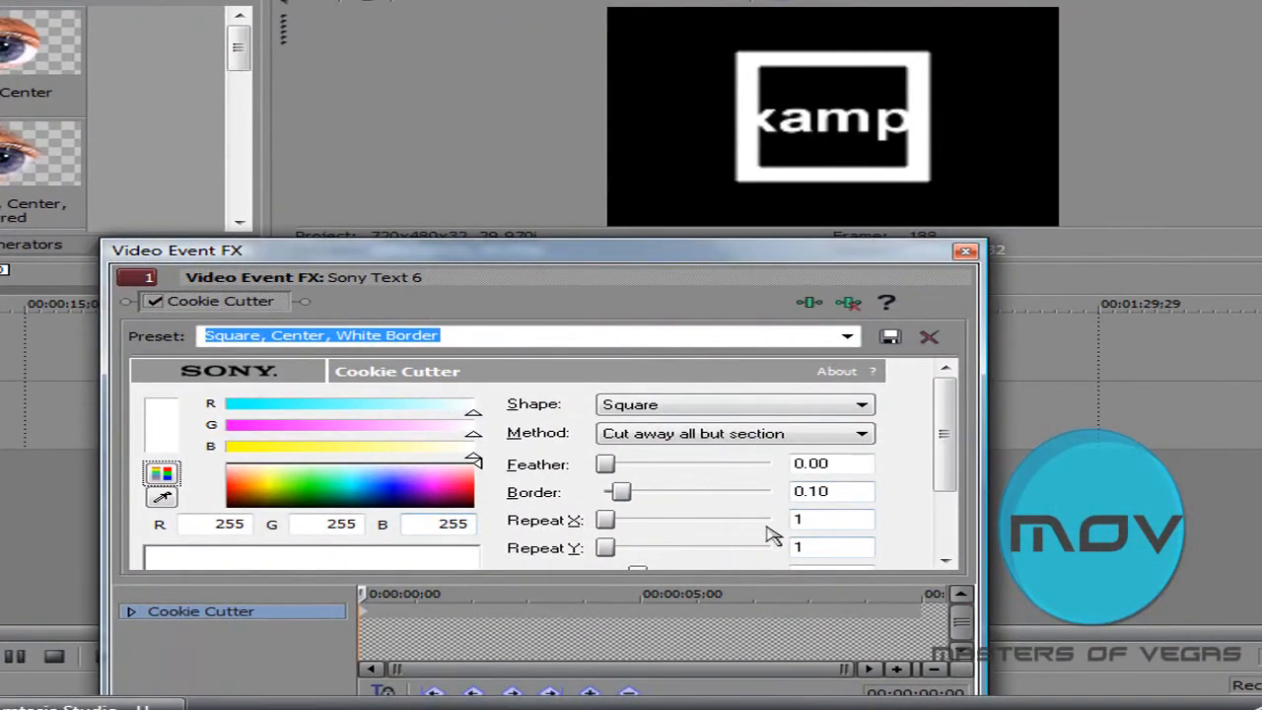
Set the Cookie Cutter size to 0.330 and select the effect's first keyframe at the start of the event
drag(937, 442, 943, 477)
drag(646, 518, 672, 521)
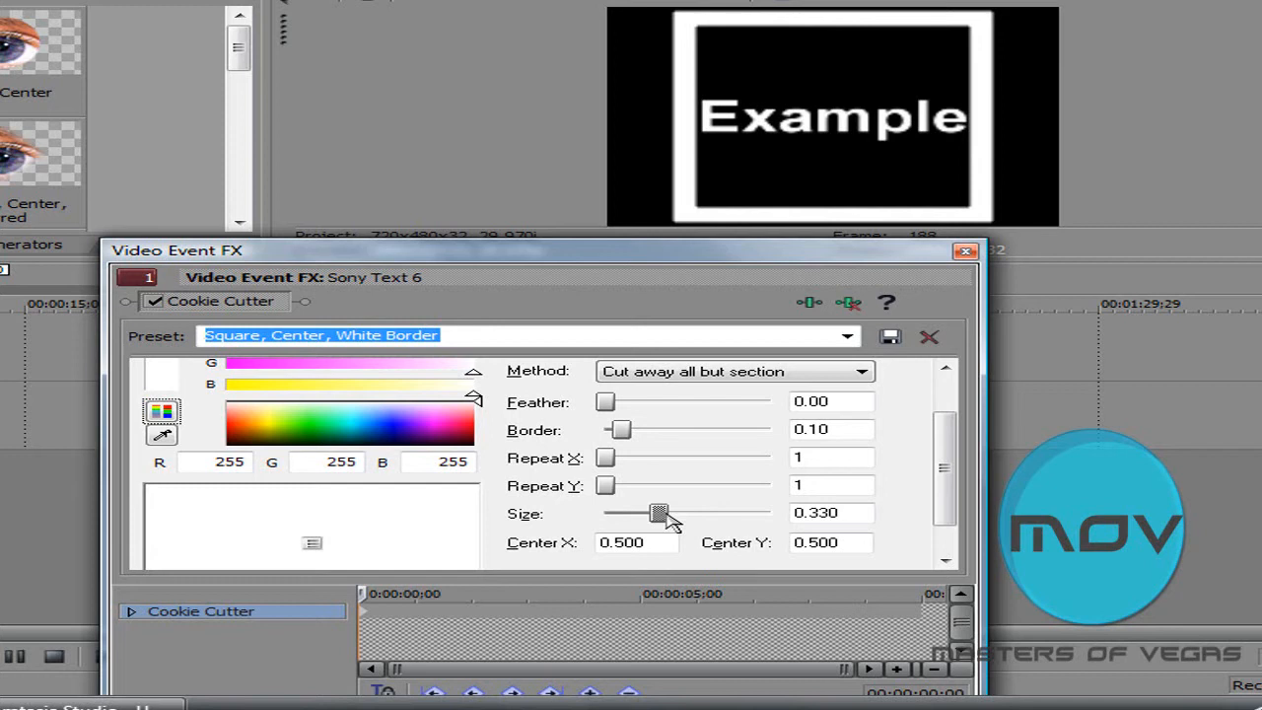
click(362, 610)
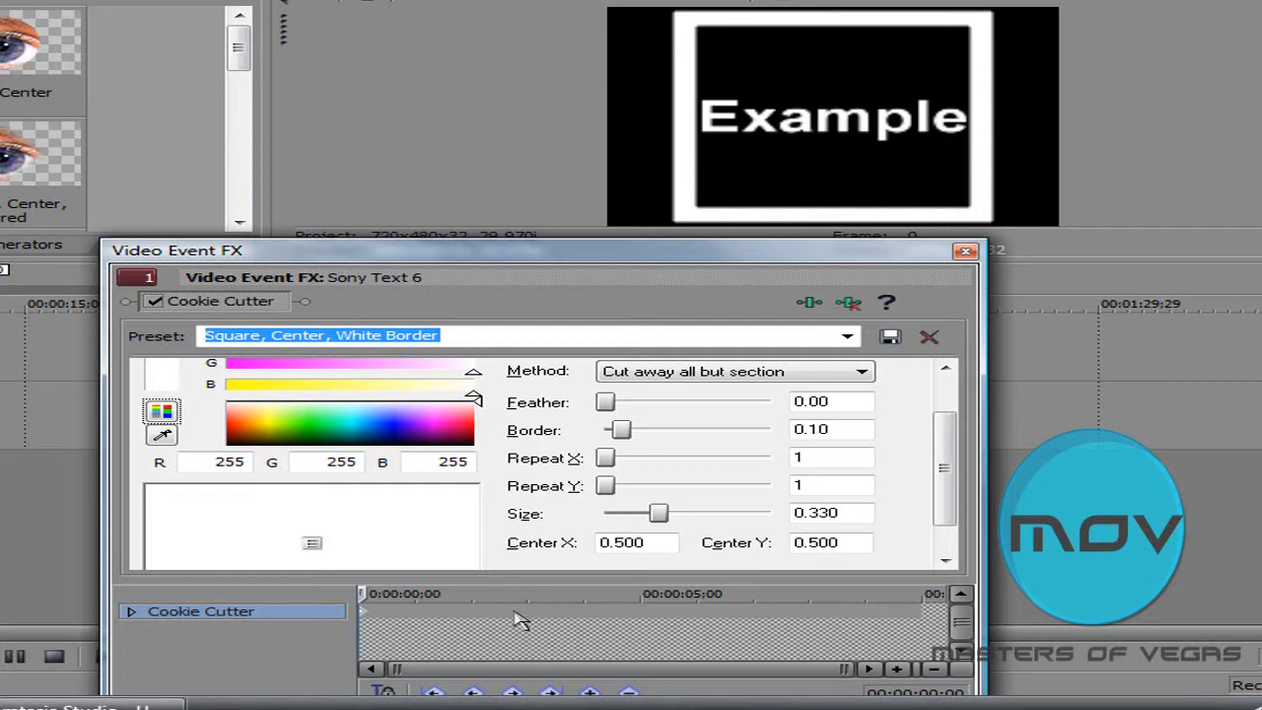
Add a Cookie Cutter keyframe at 00:00:02;01 with the Circle shape and a size of 0.400
click(473, 616)
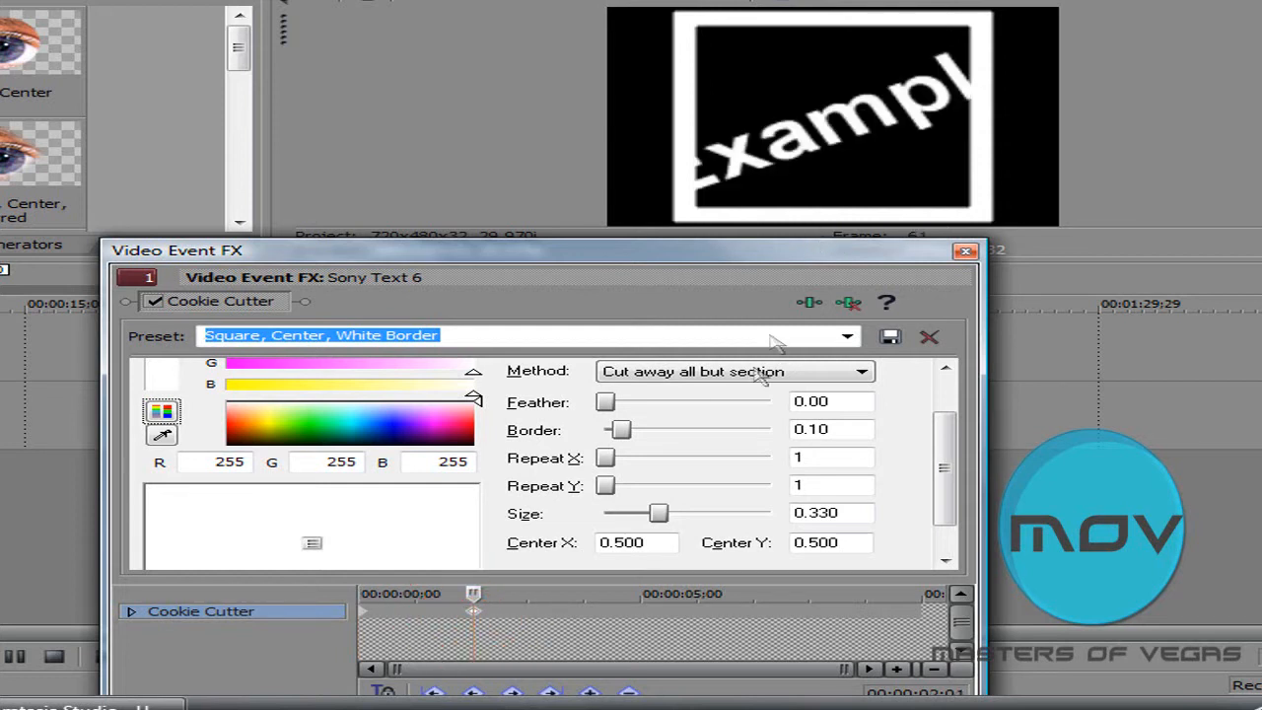
drag(937, 458, 937, 443)
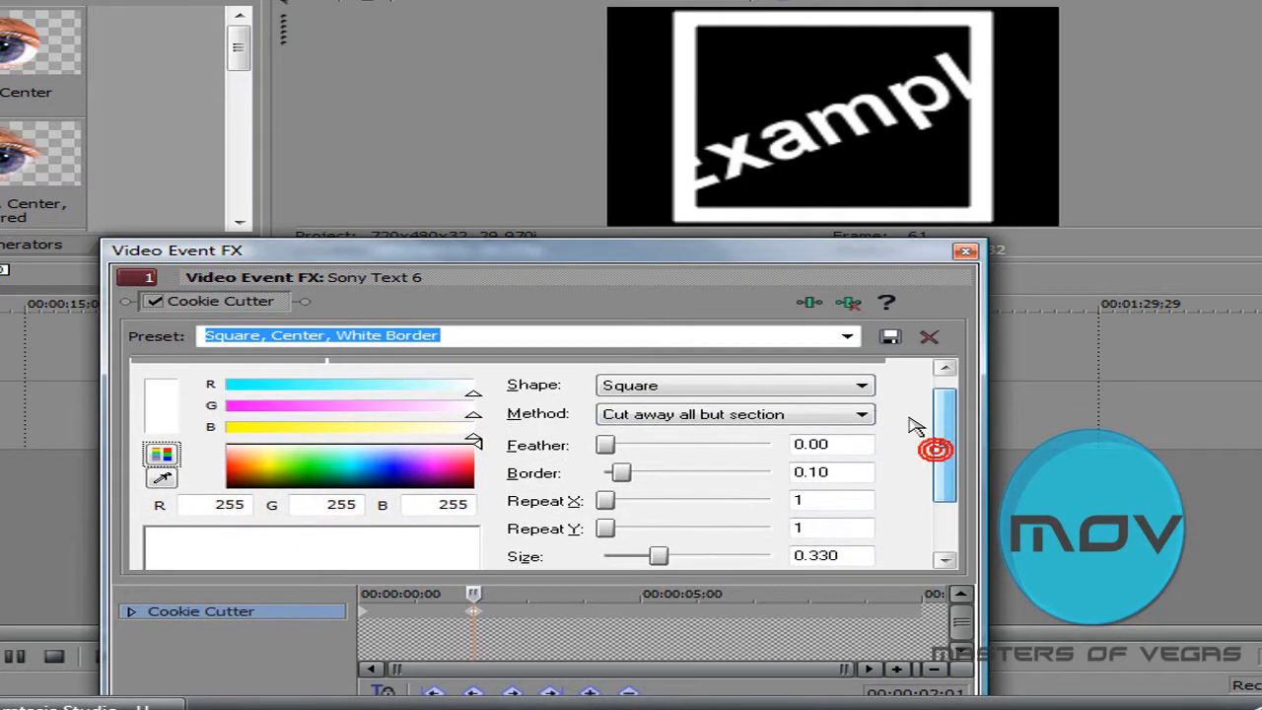
click(860, 384)
click(735, 407)
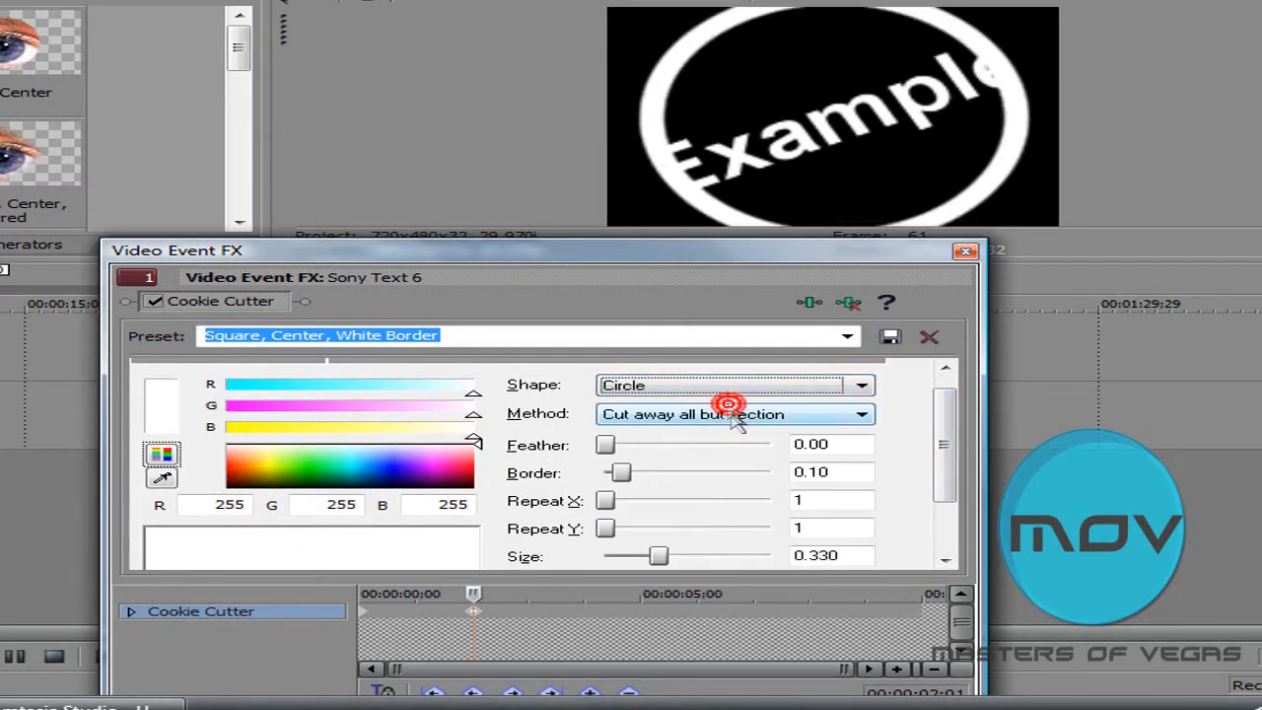
drag(657, 558, 670, 558)
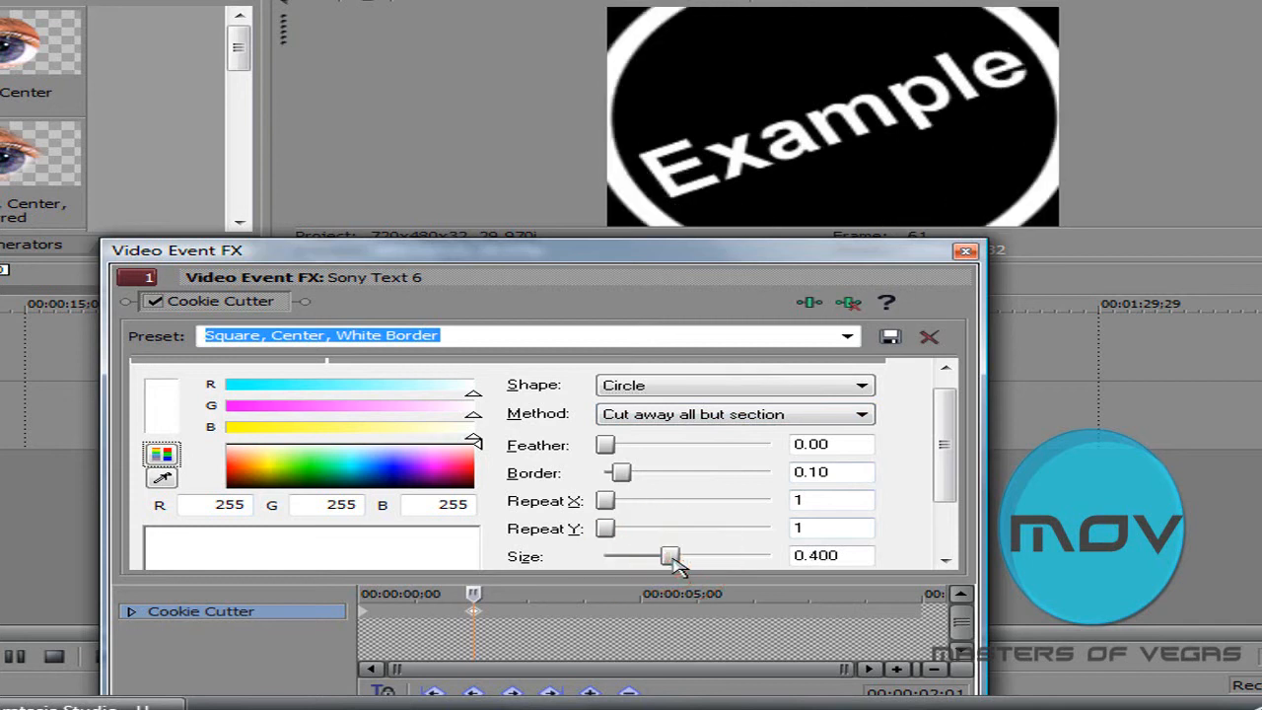
Add a Cookie Cutter keyframe at 00:00:04;02 with the Square shape and a slightly smaller size, and close the effect settings
click(588, 613)
click(764, 384)
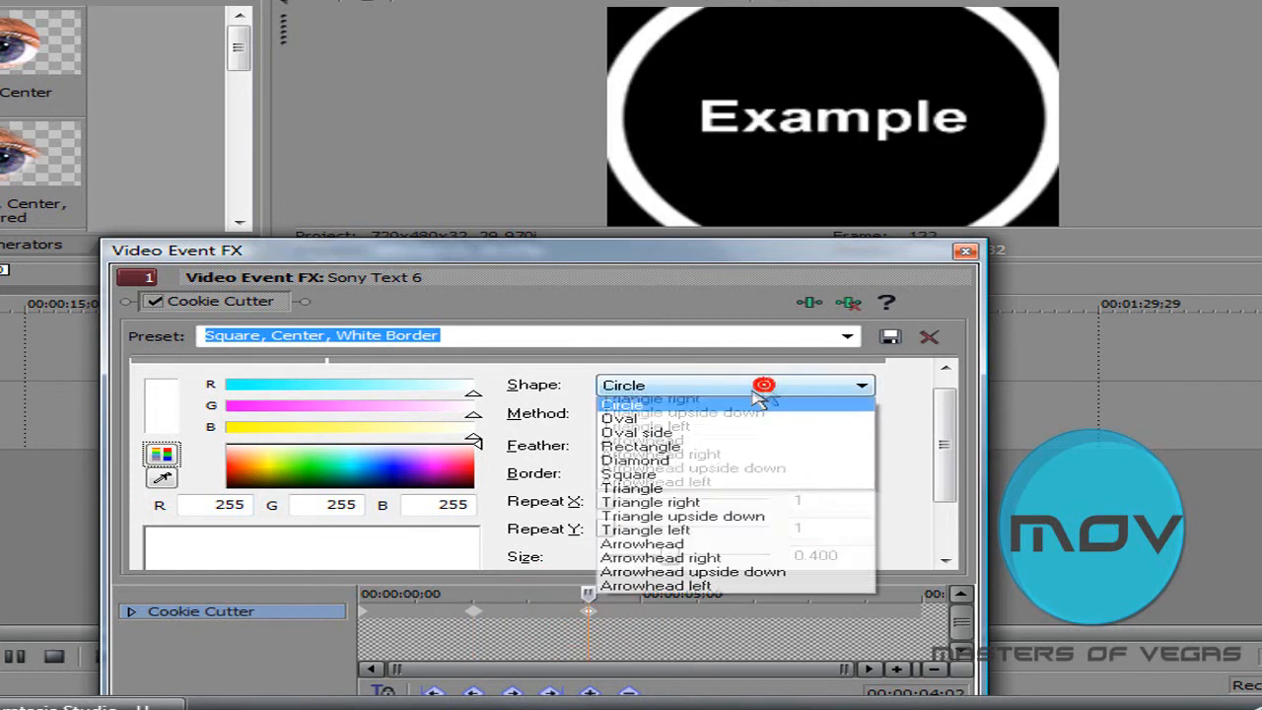
click(657, 474)
drag(670, 557, 667, 562)
click(967, 251)
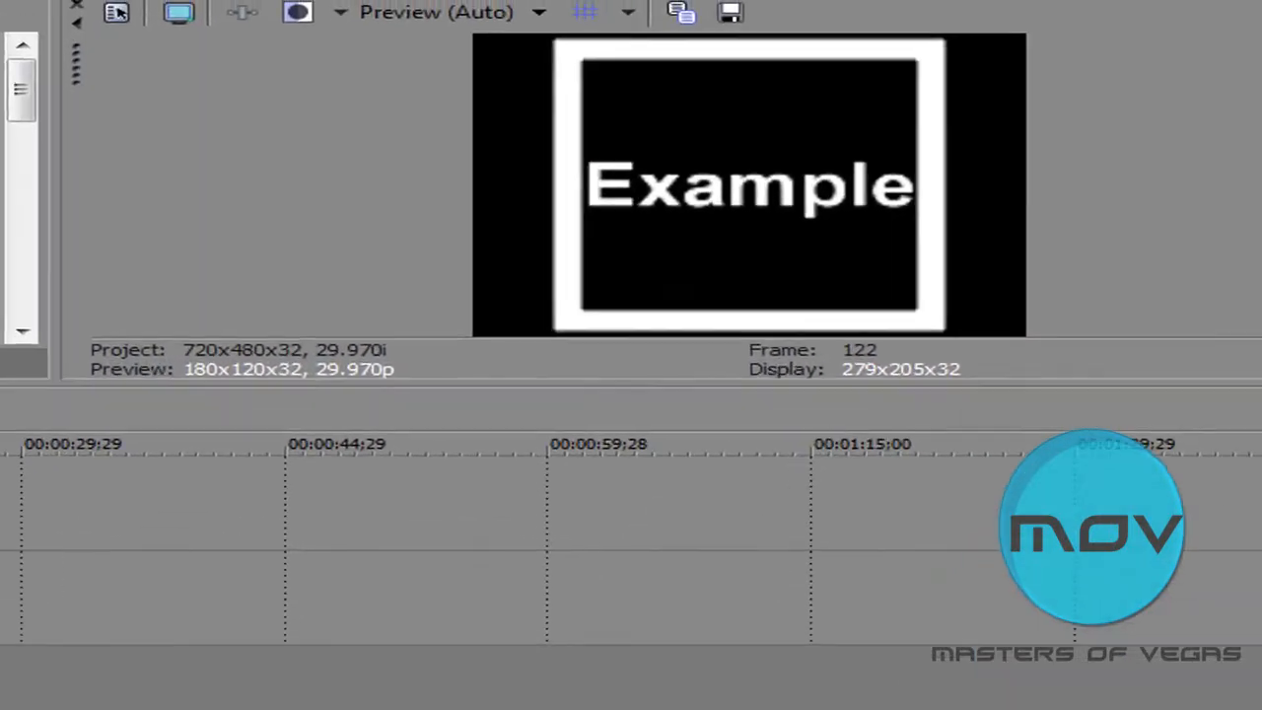
Play the text event from the timeline to preview the keyframed Cookie Cutter animation, and stop playback
click(101, 660)
key(space)
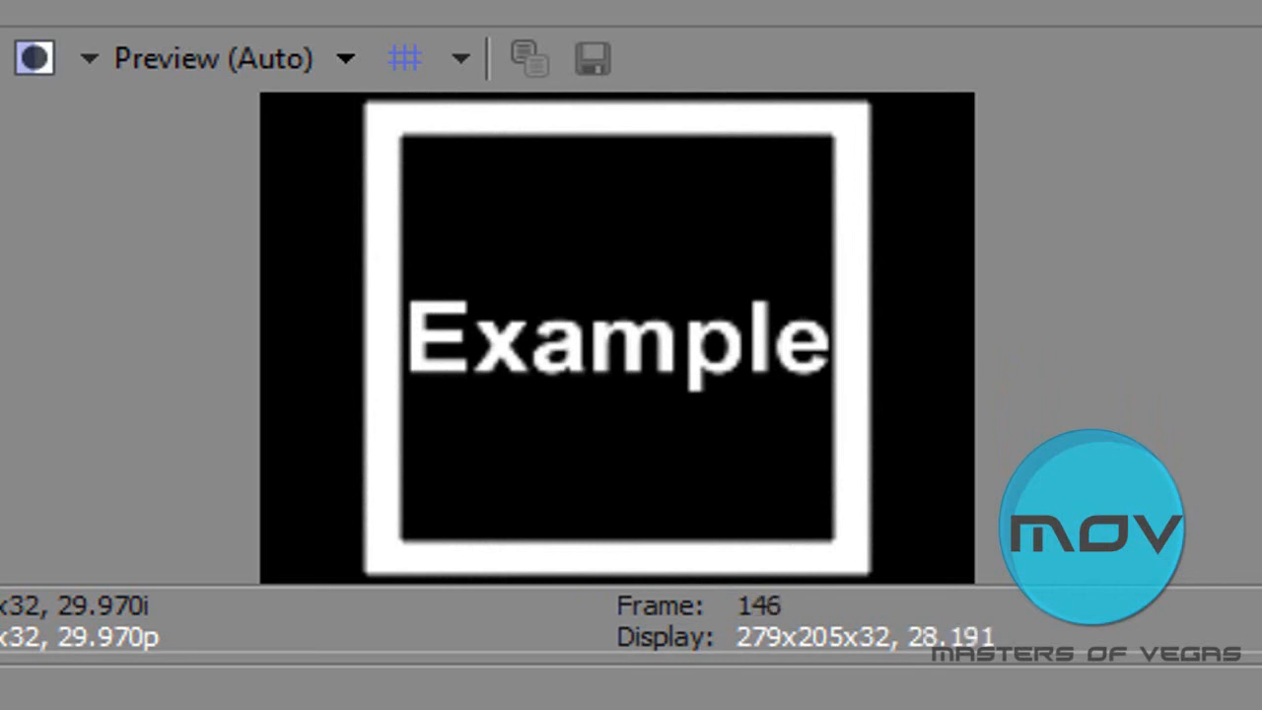
key(space)
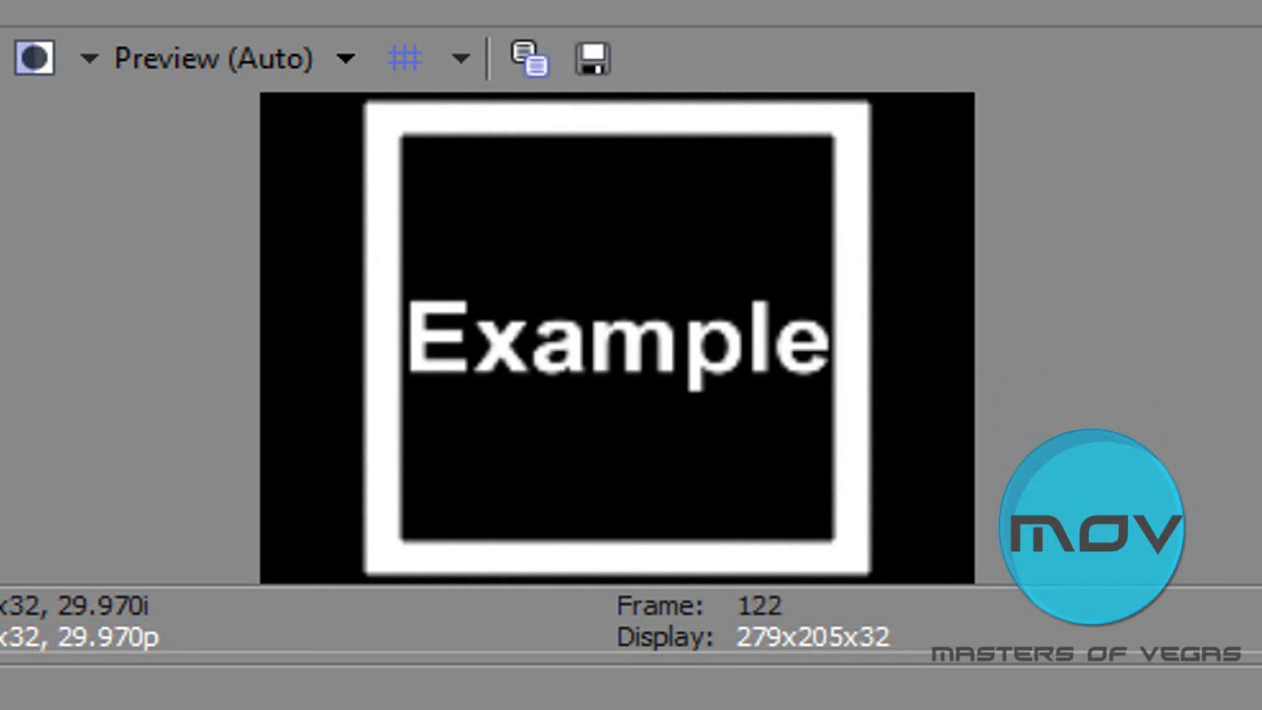